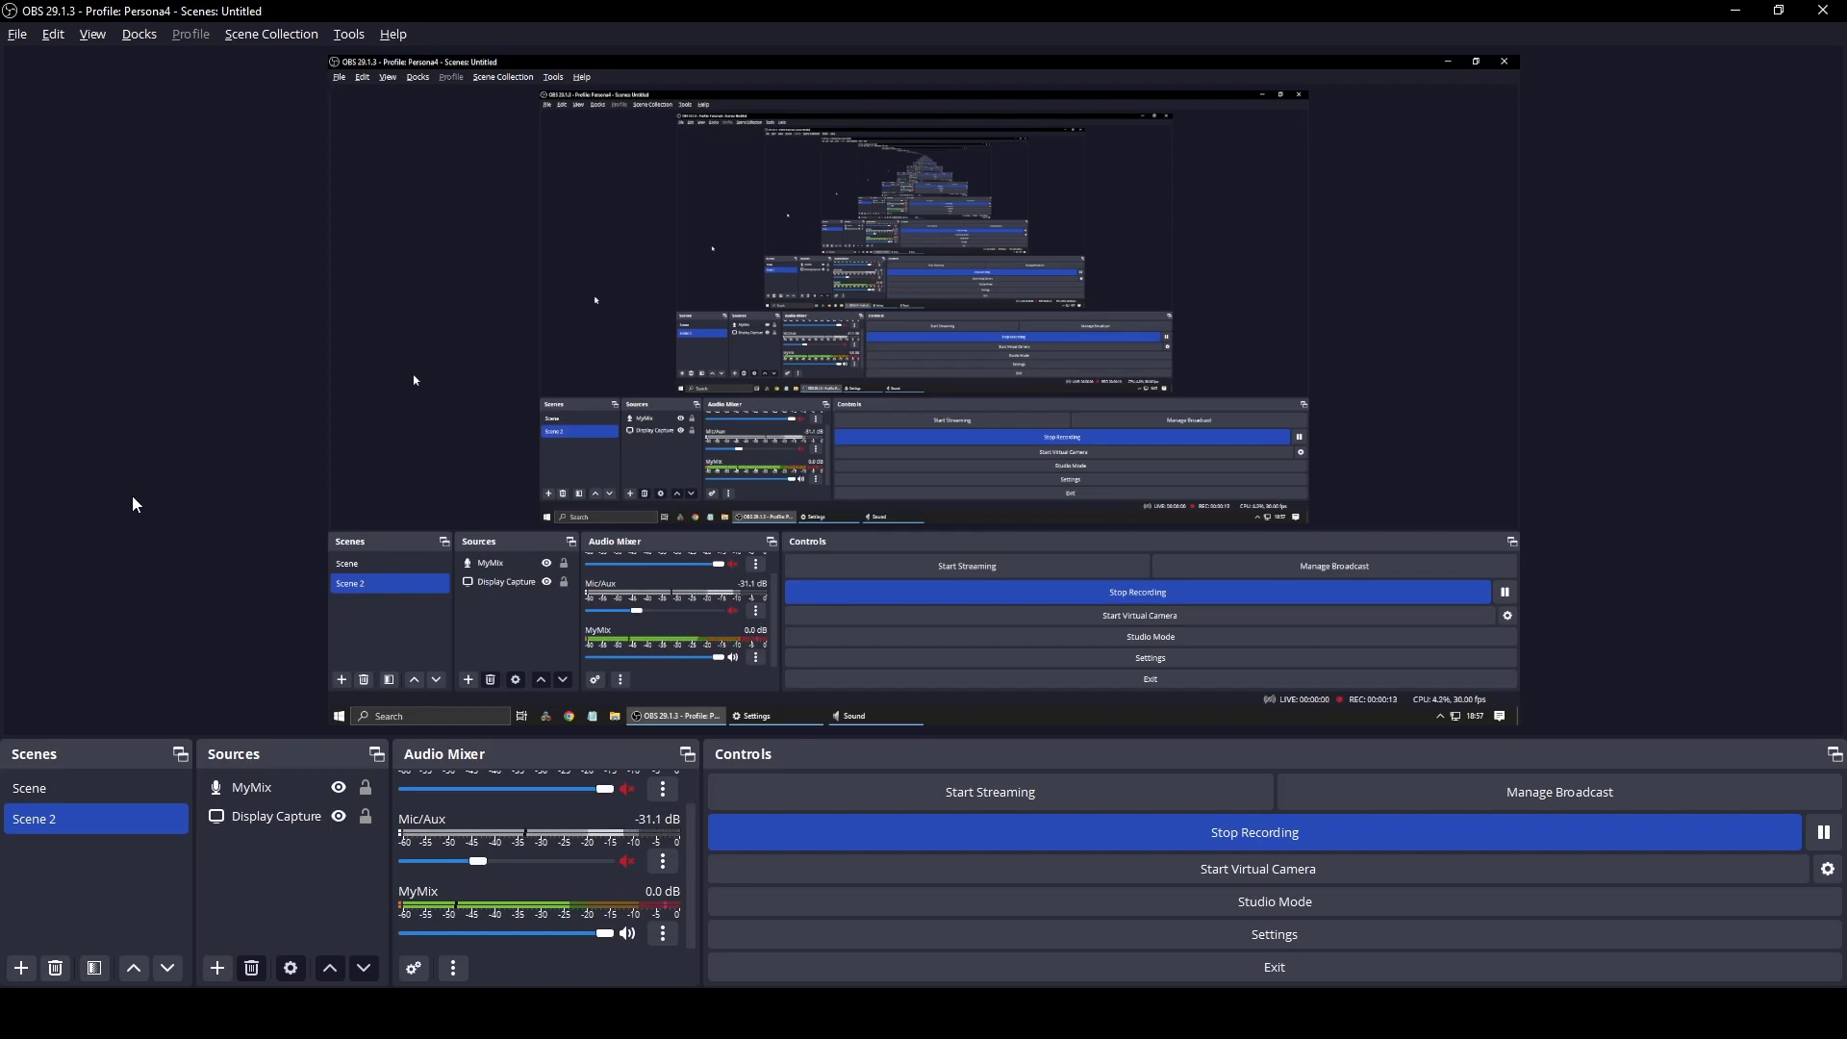
Step: Disable the Noise Gate and Noise Suppression filters on the MyMix audio source and close its filter settings
click(663, 941)
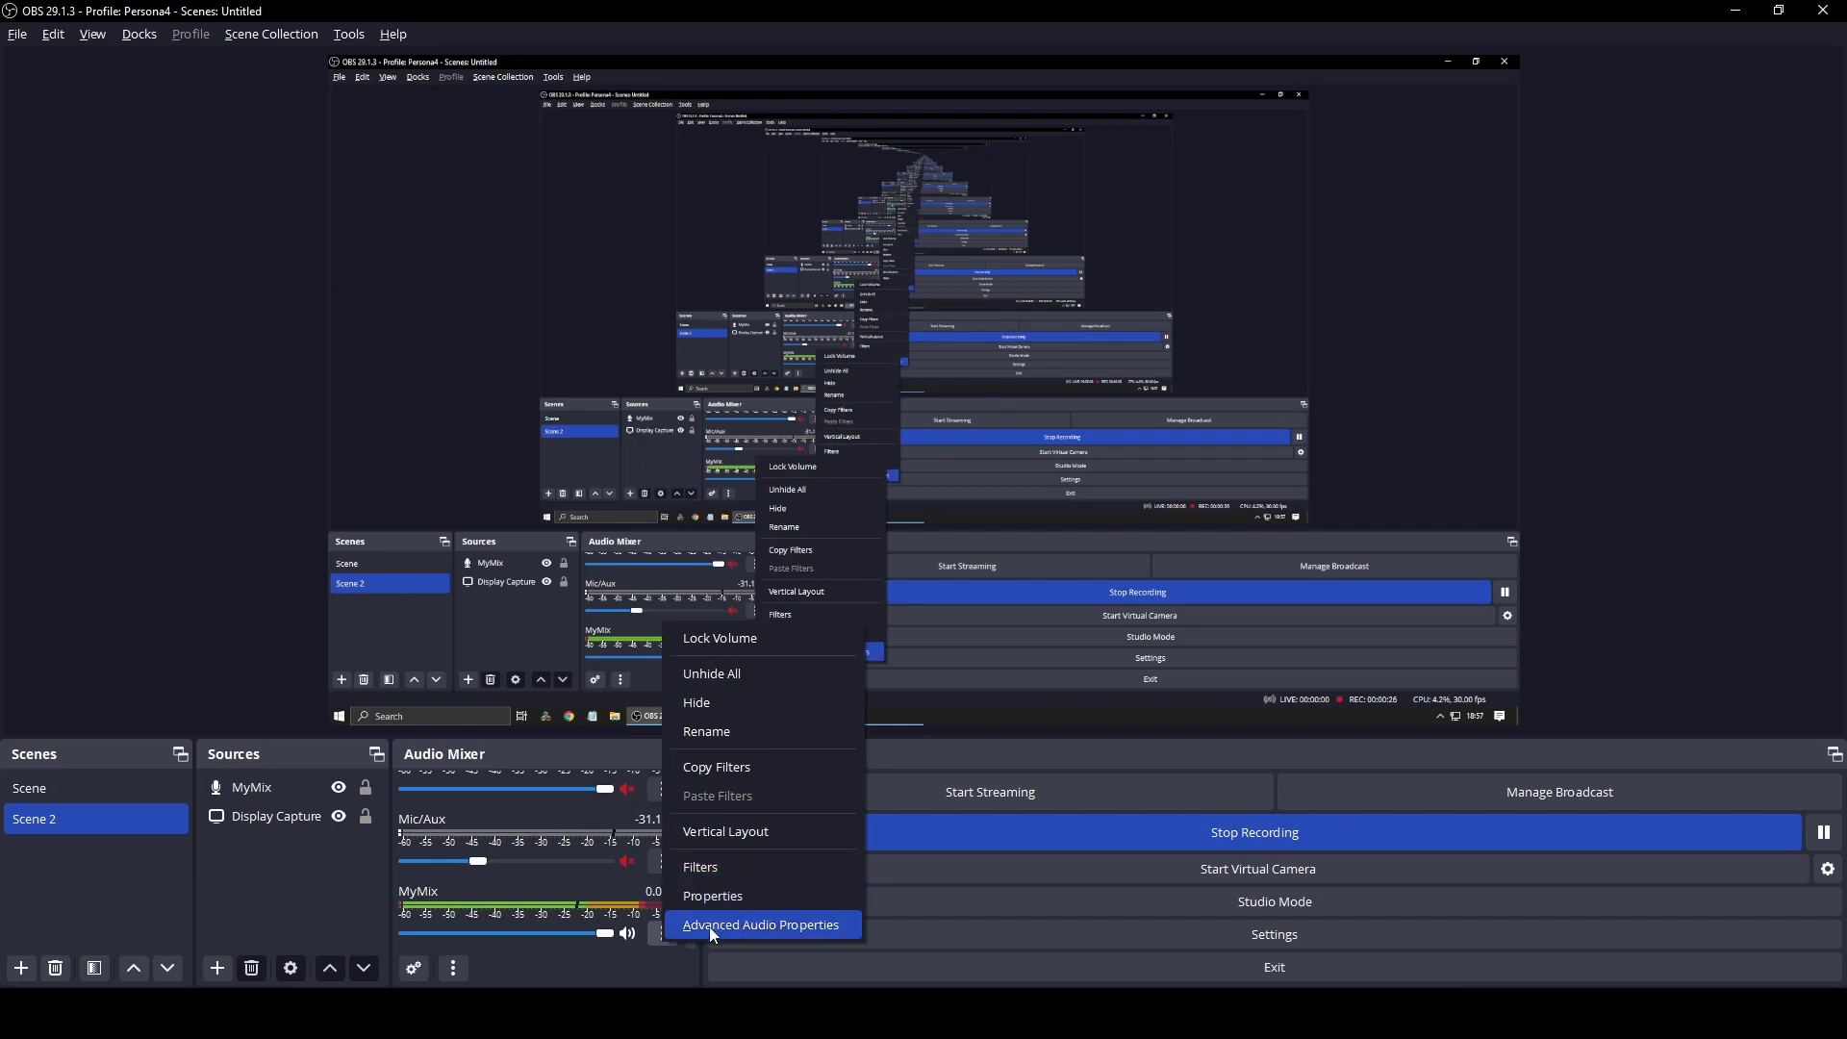
click(712, 870)
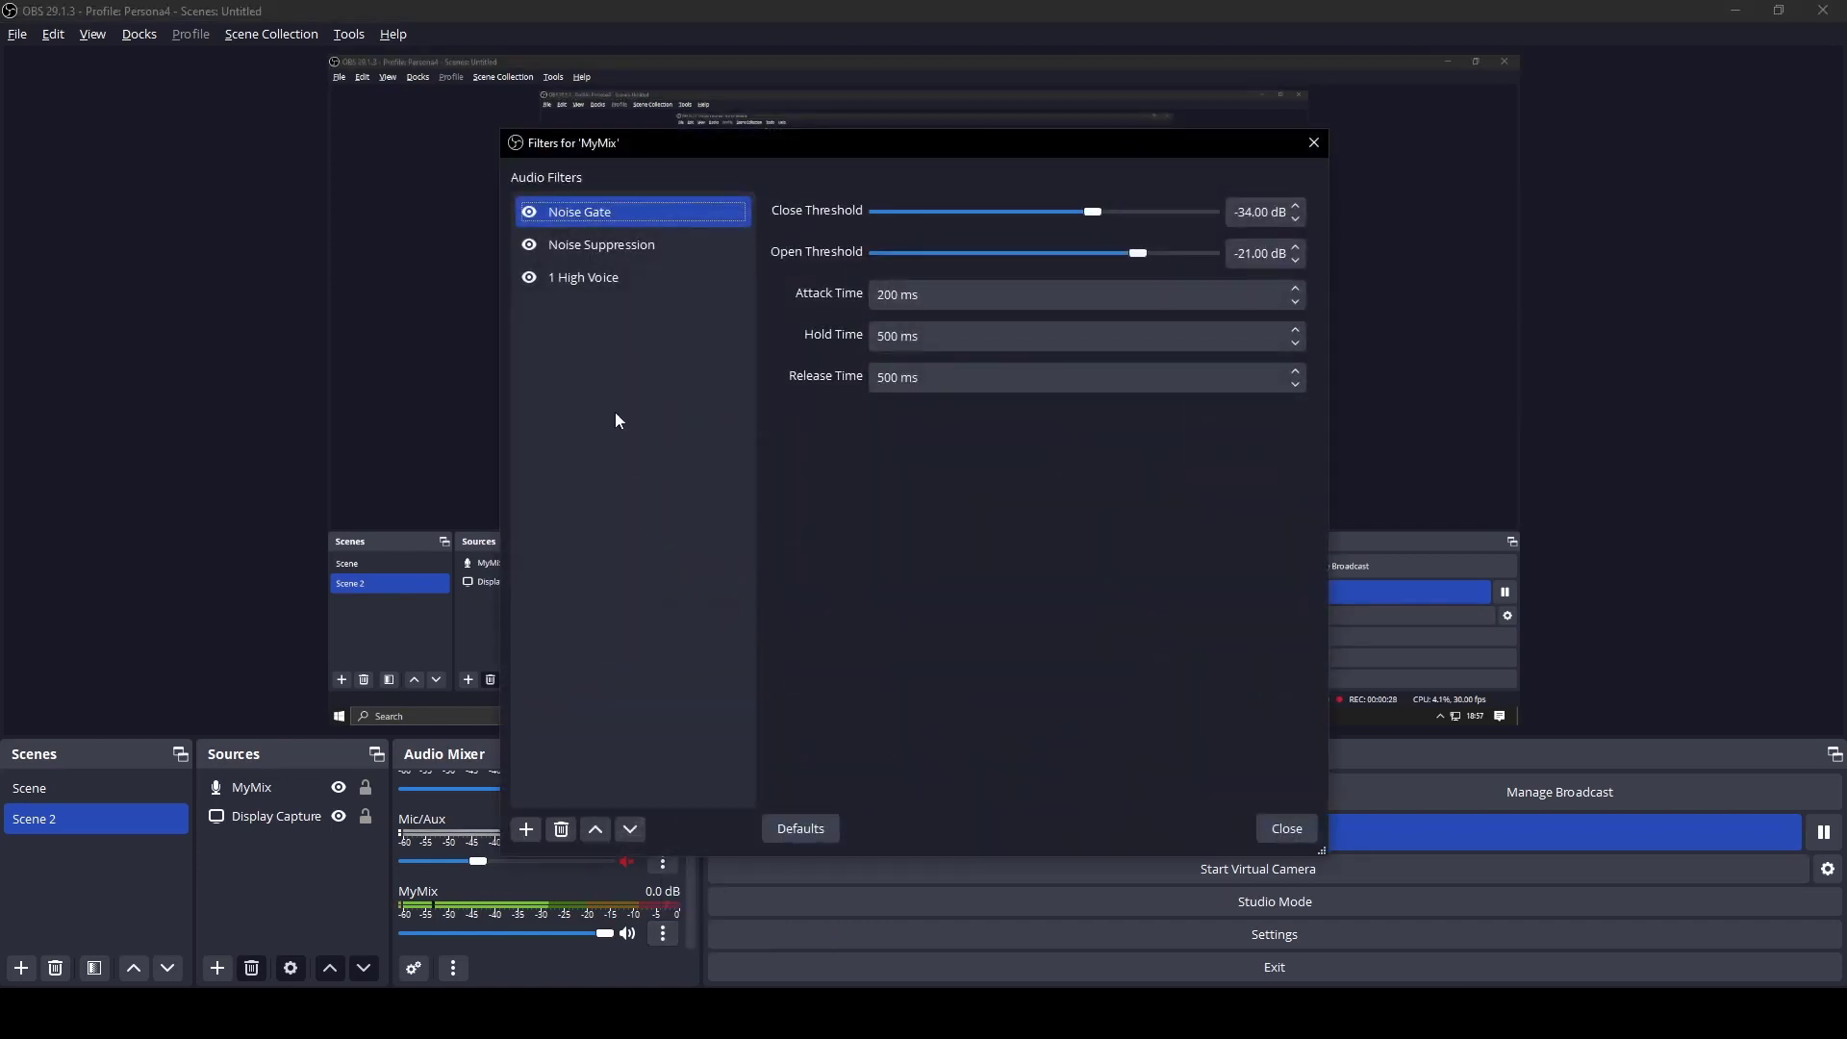
click(529, 211)
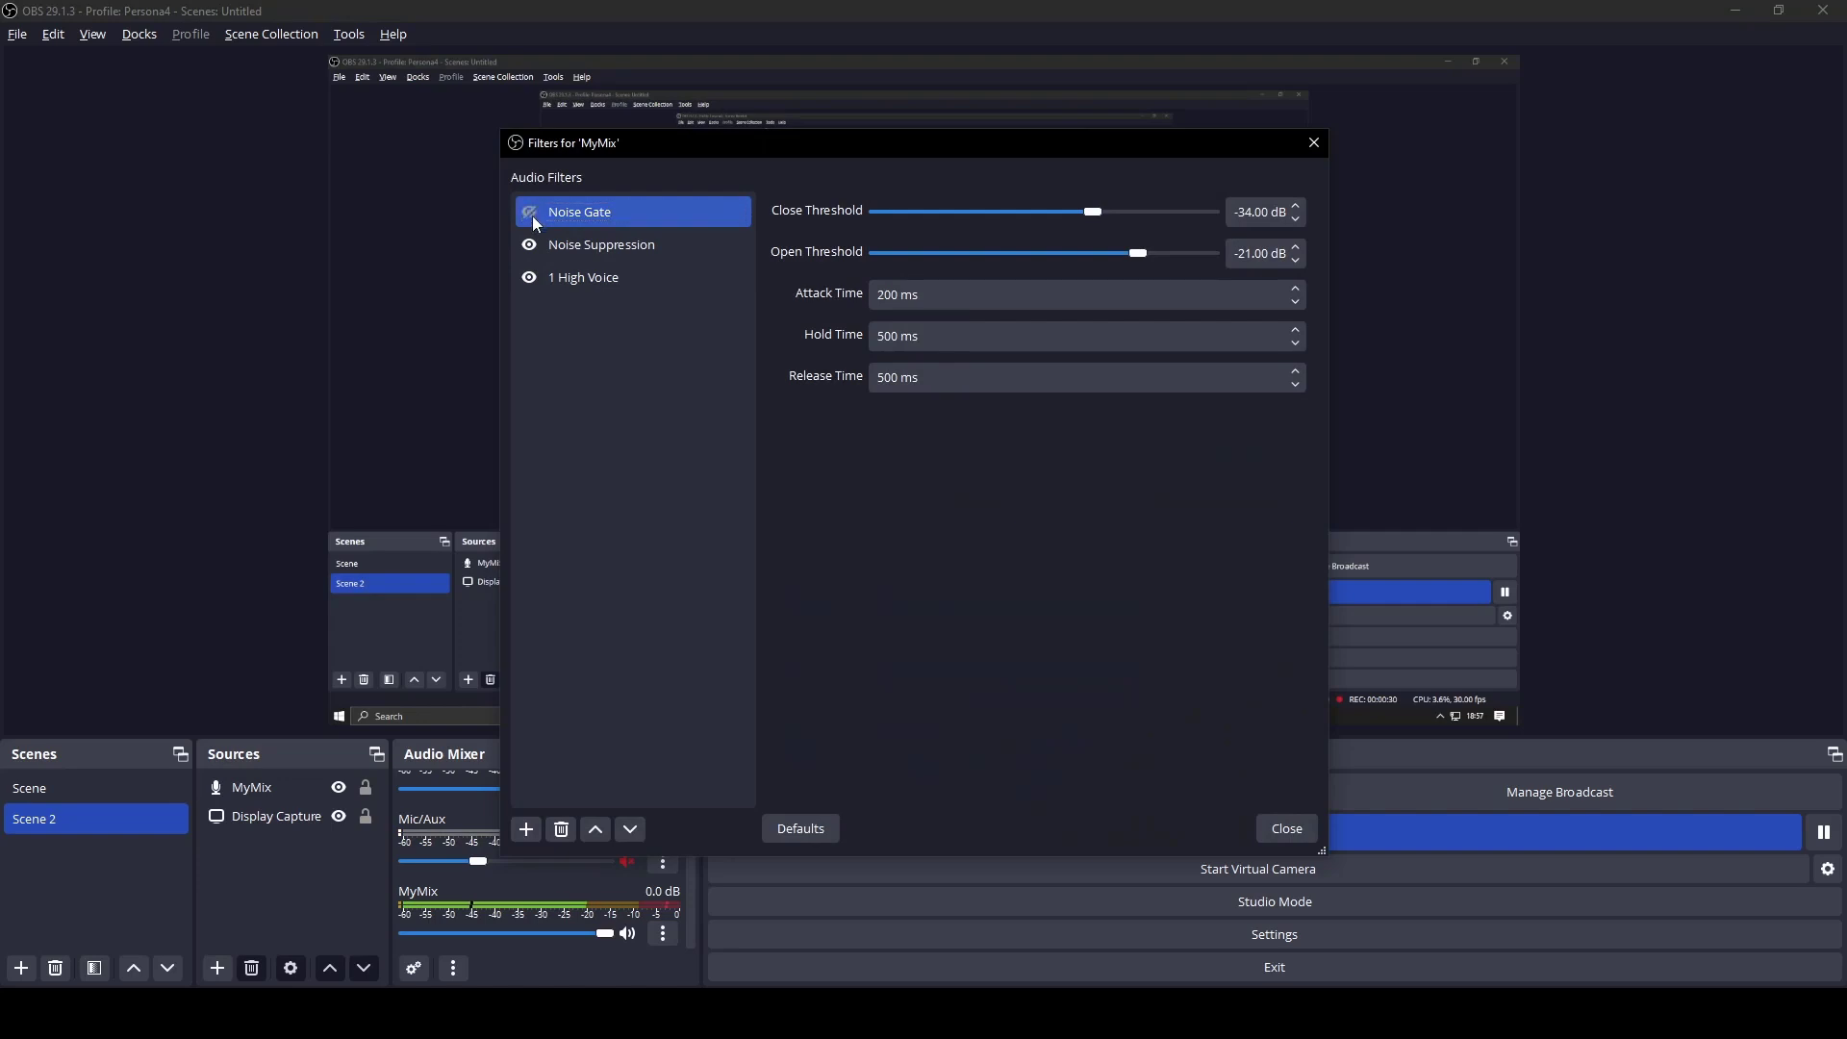
click(529, 244)
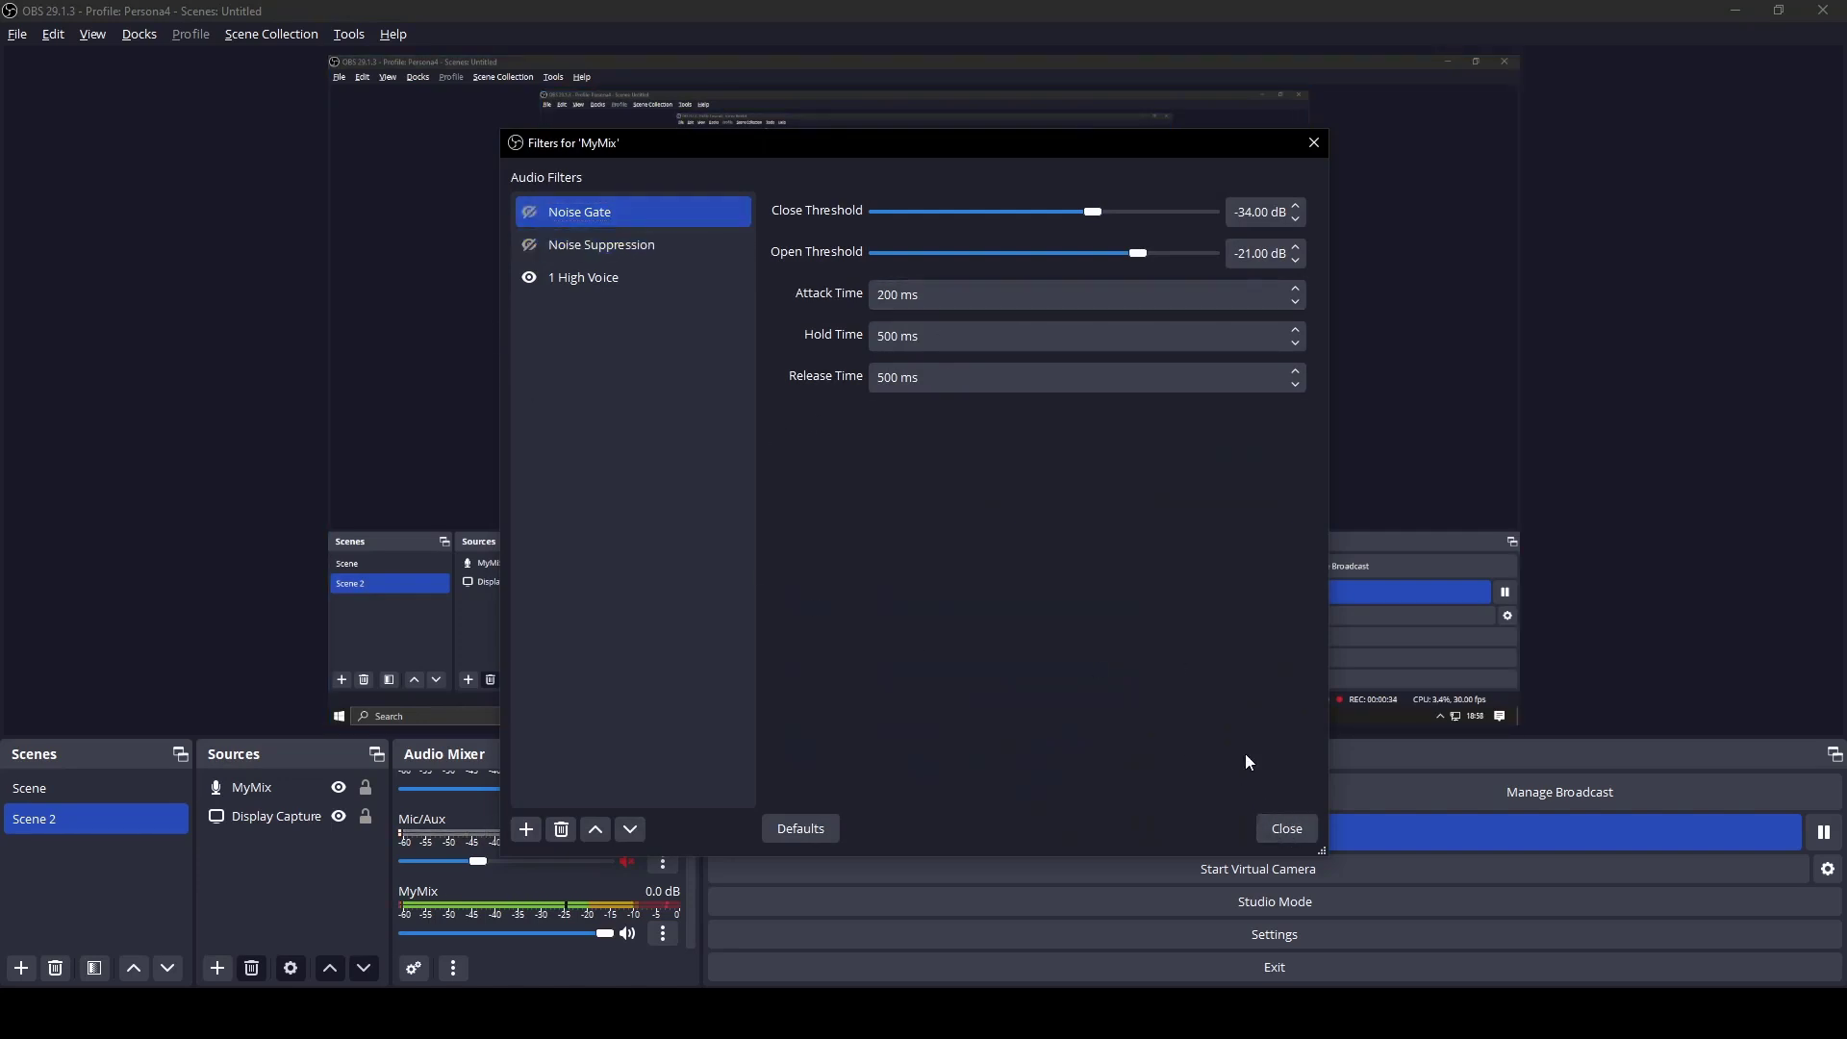
click(1278, 827)
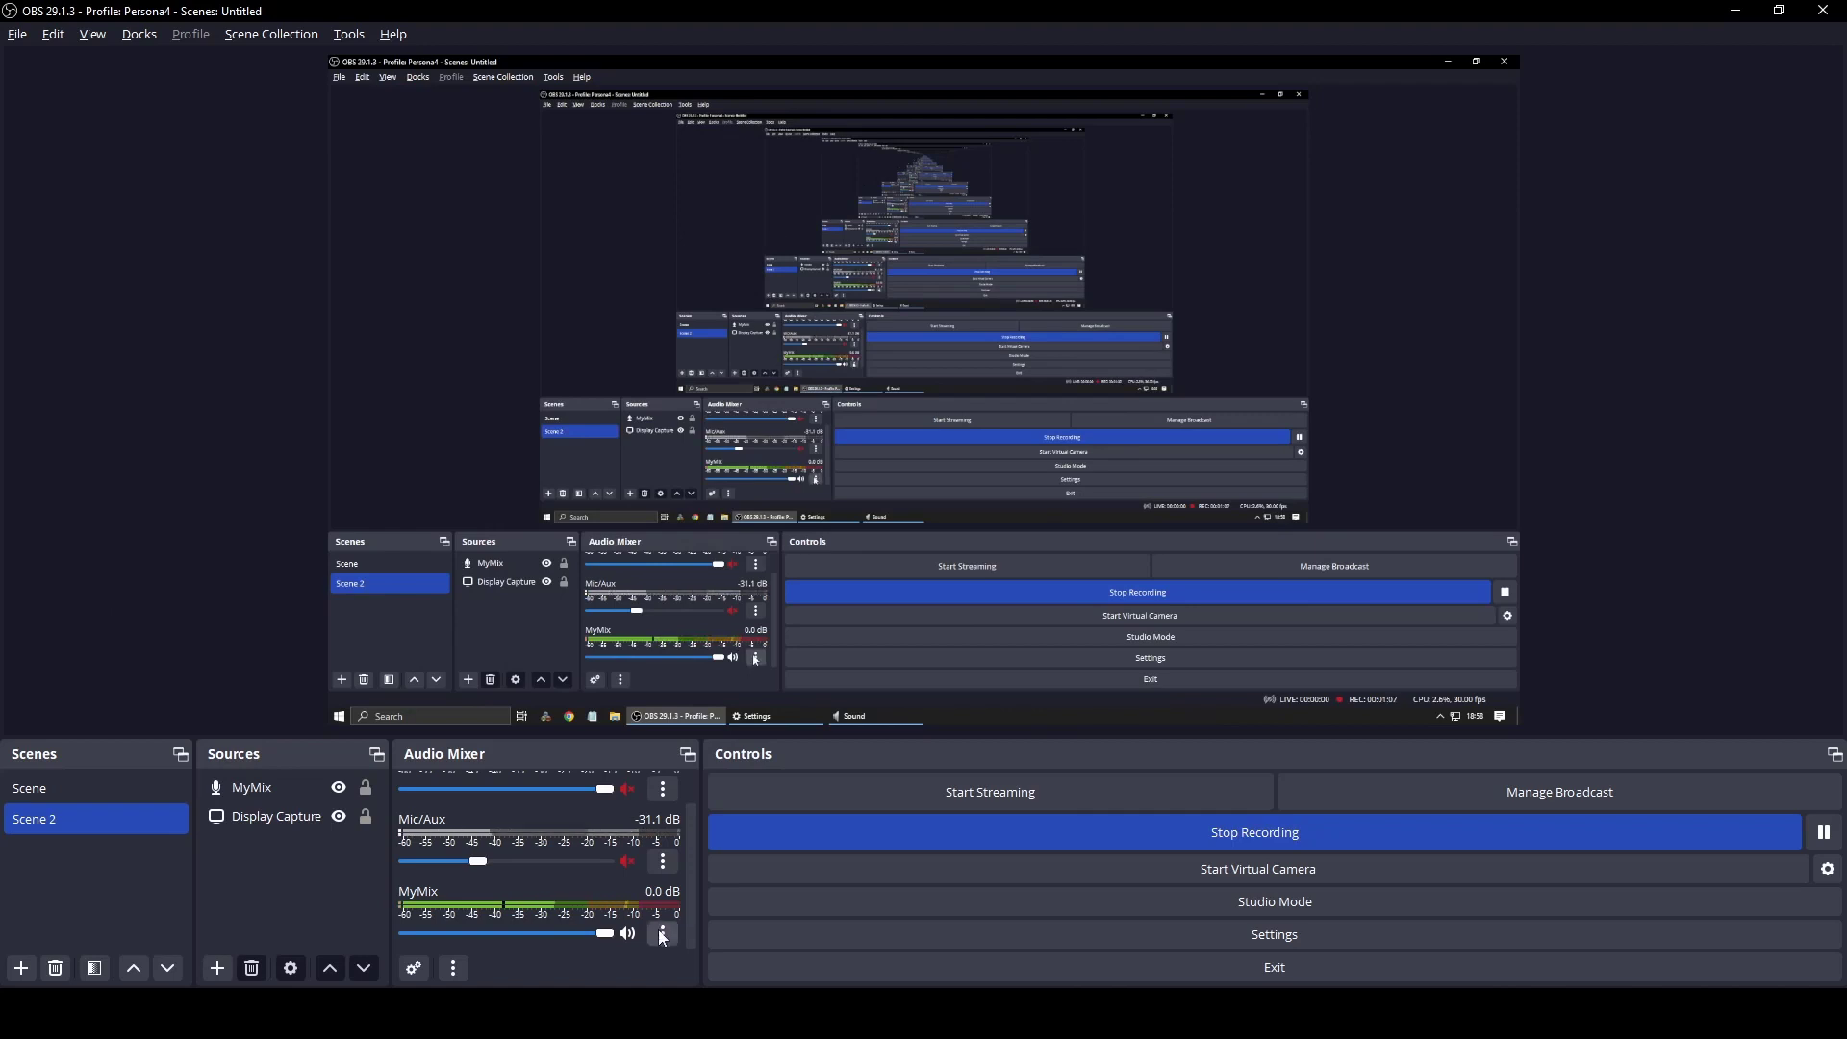
Step: Remove the existing Noise Gate and Noise Suppression filters from the MyMix audio source
click(662, 932)
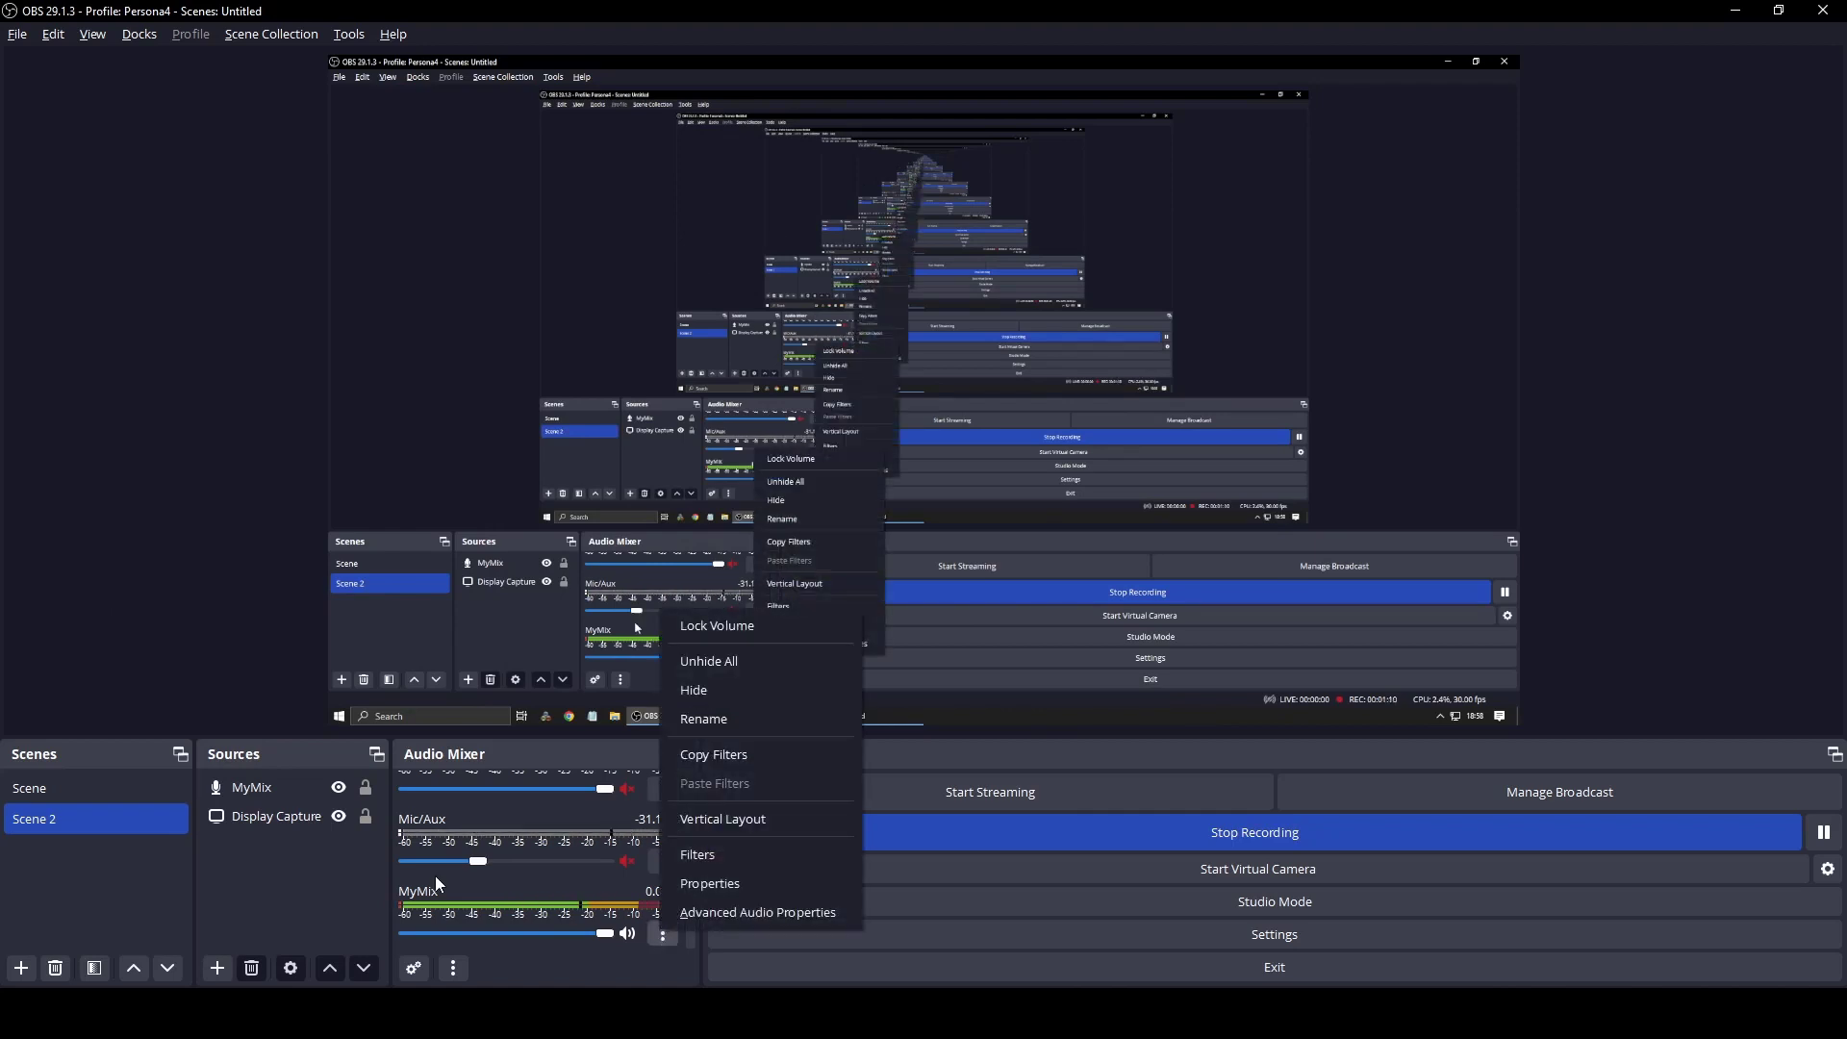
click(663, 934)
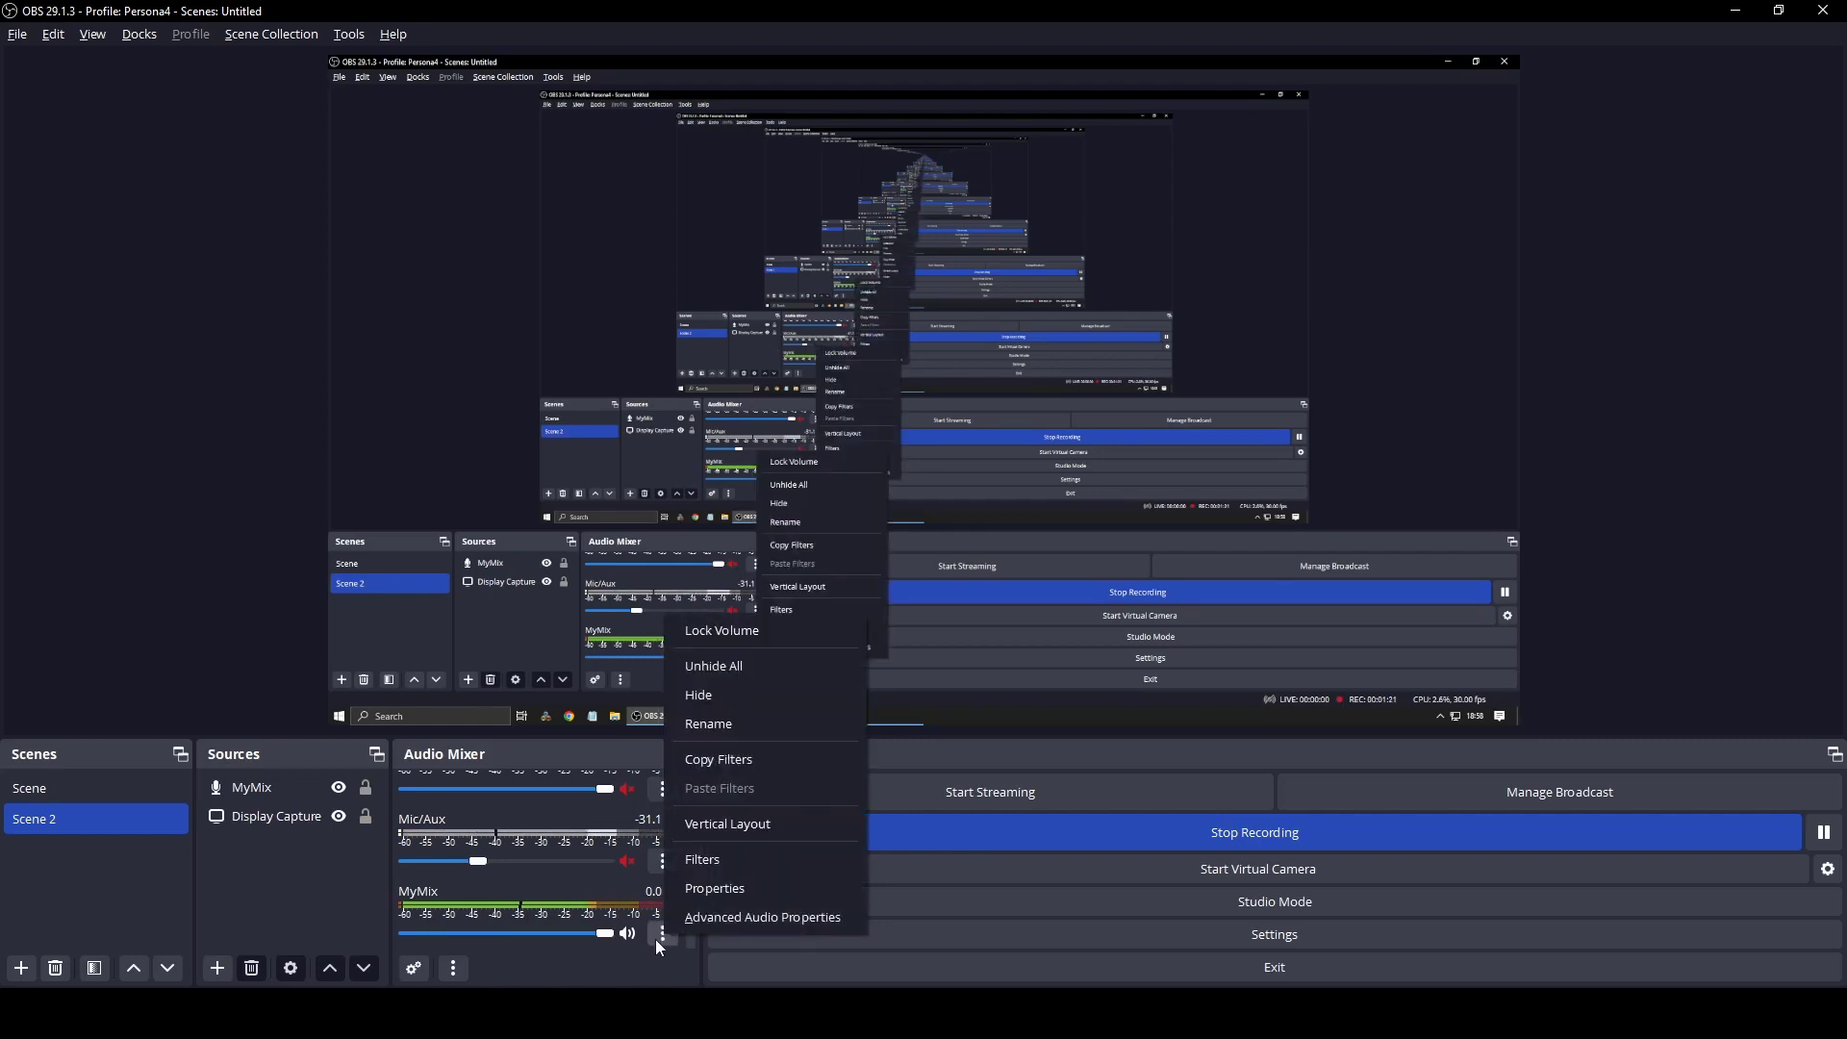
click(712, 860)
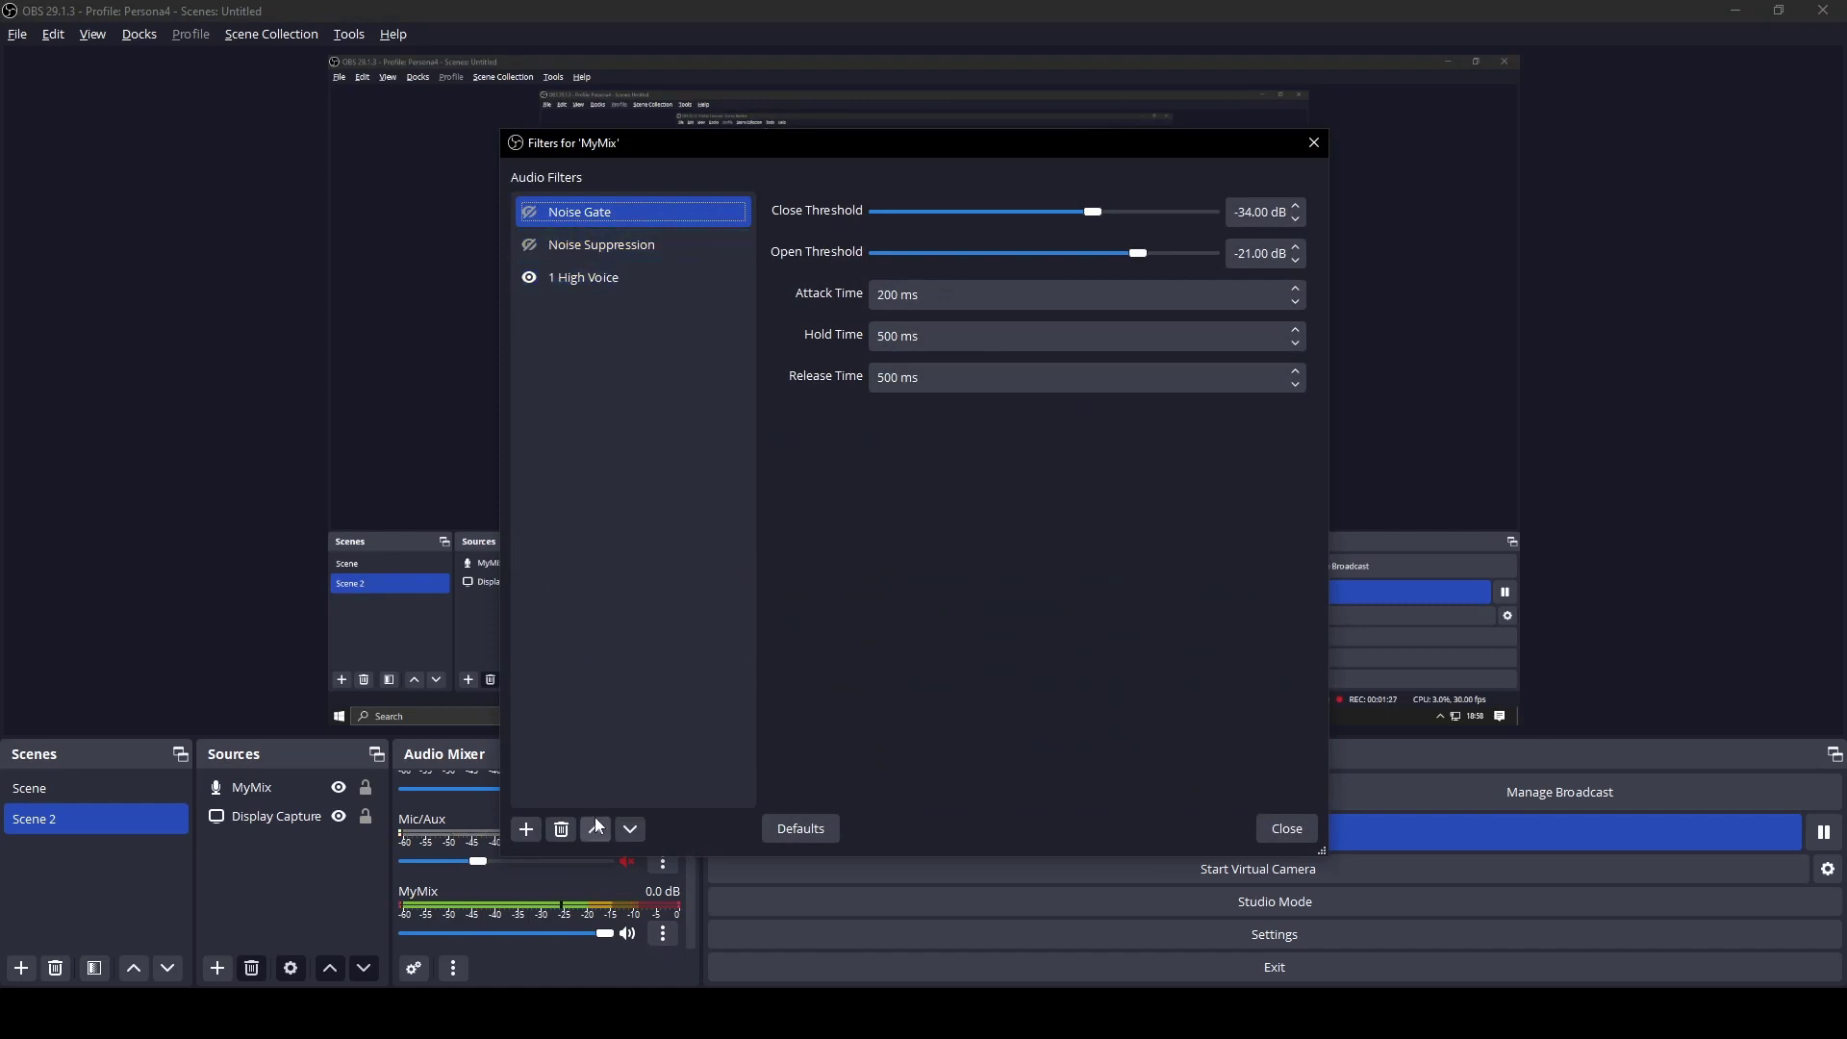
click(562, 829)
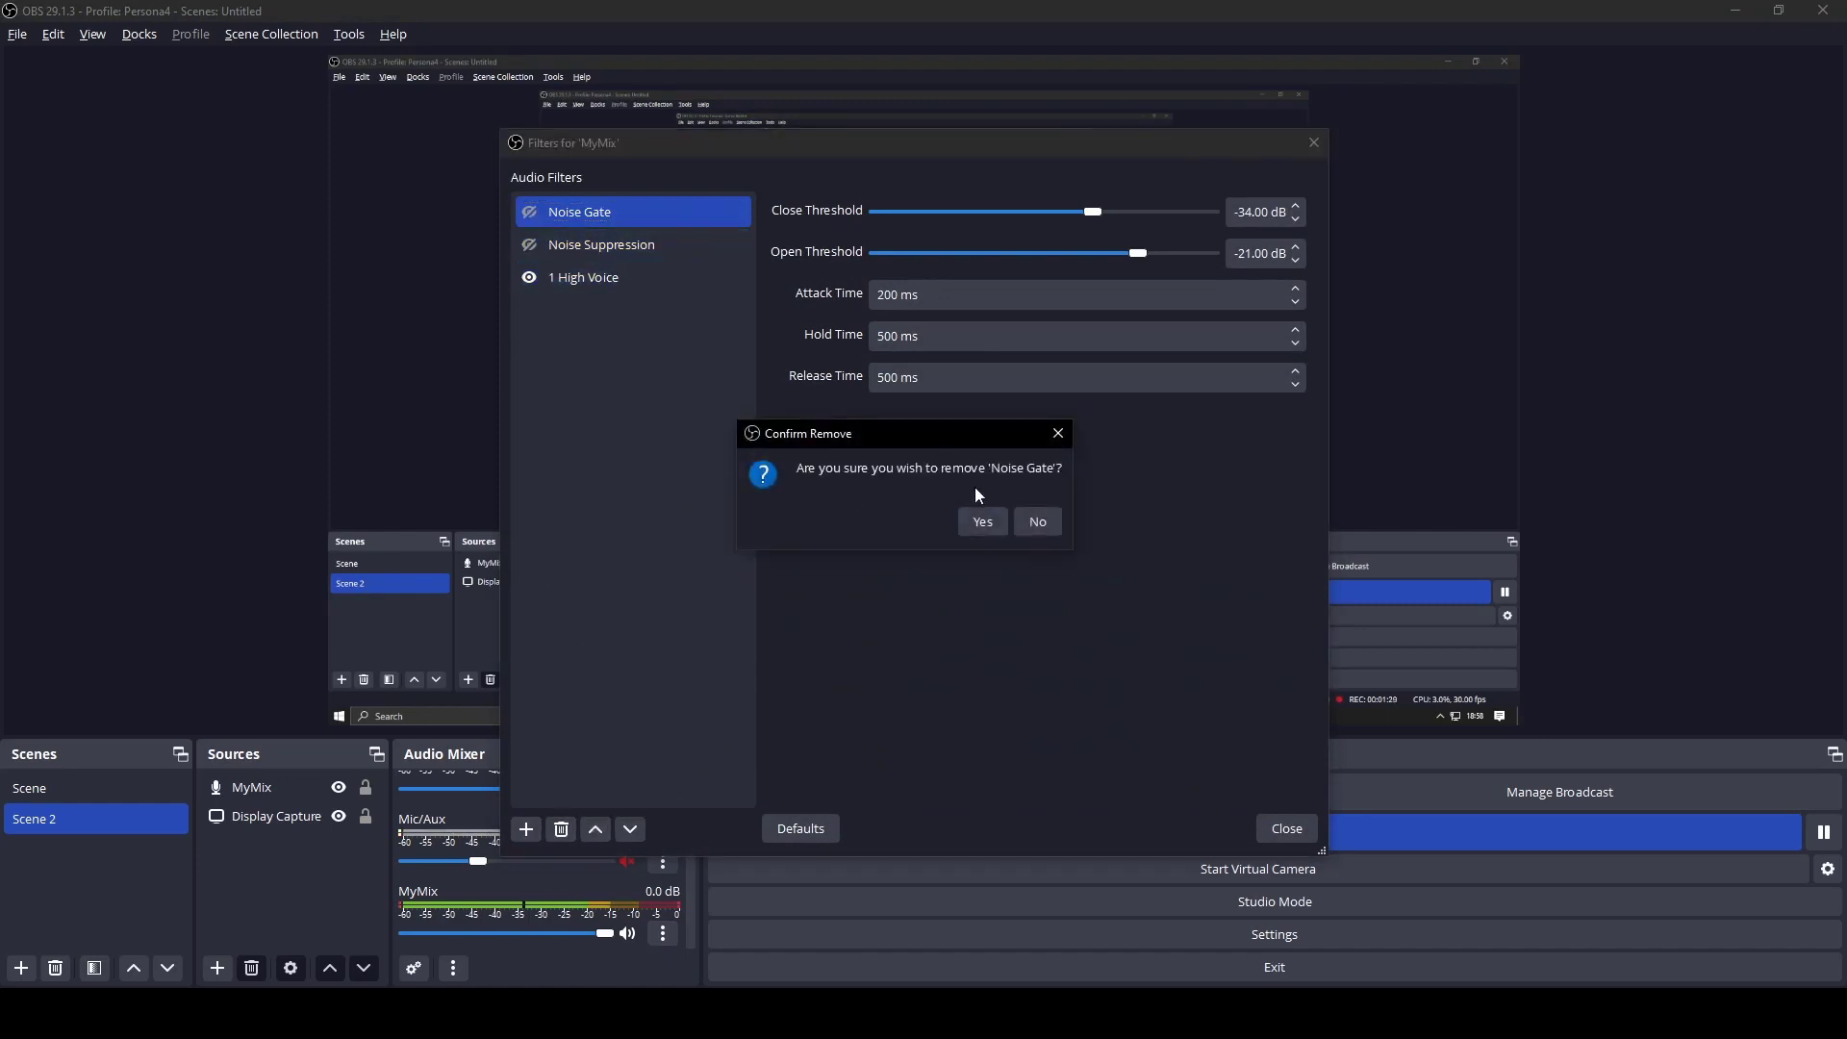
click(976, 517)
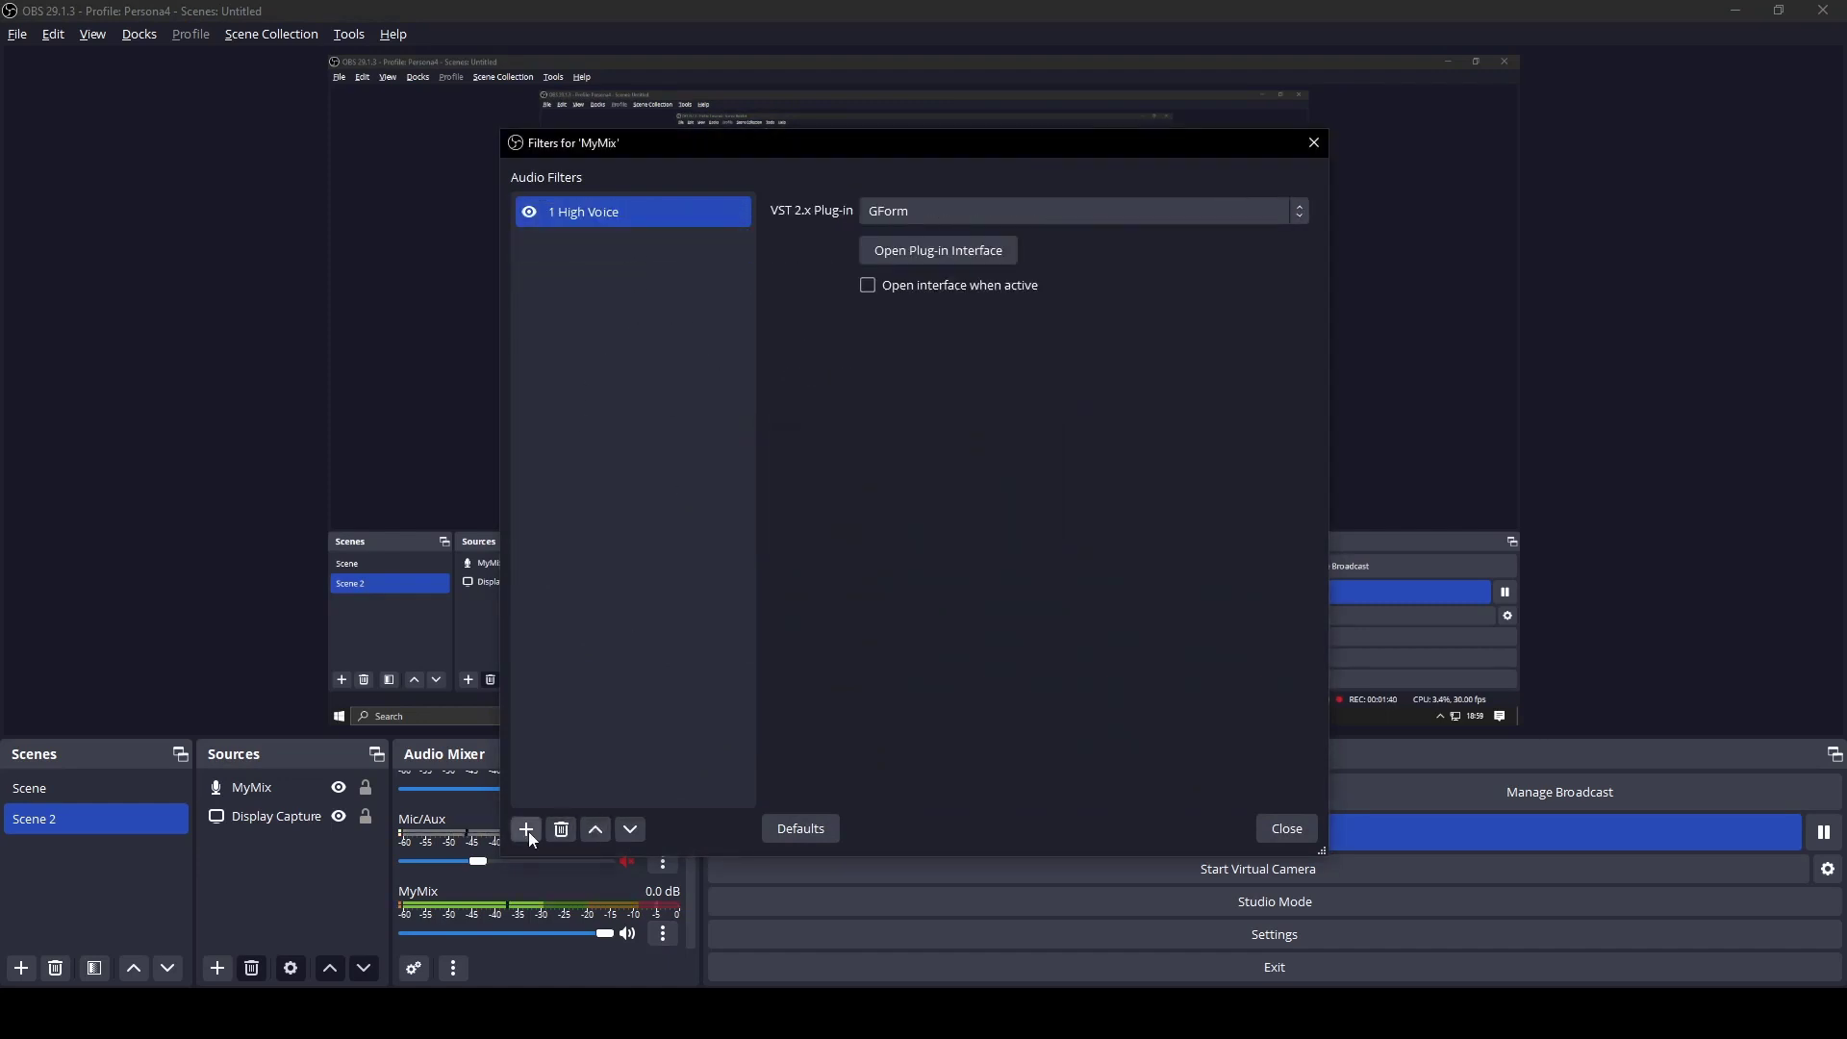
Step: Add a Noise Gate filter above 1 High Voice, with the close threshold at -26 dB and the open threshold at -20 dB
click(526, 831)
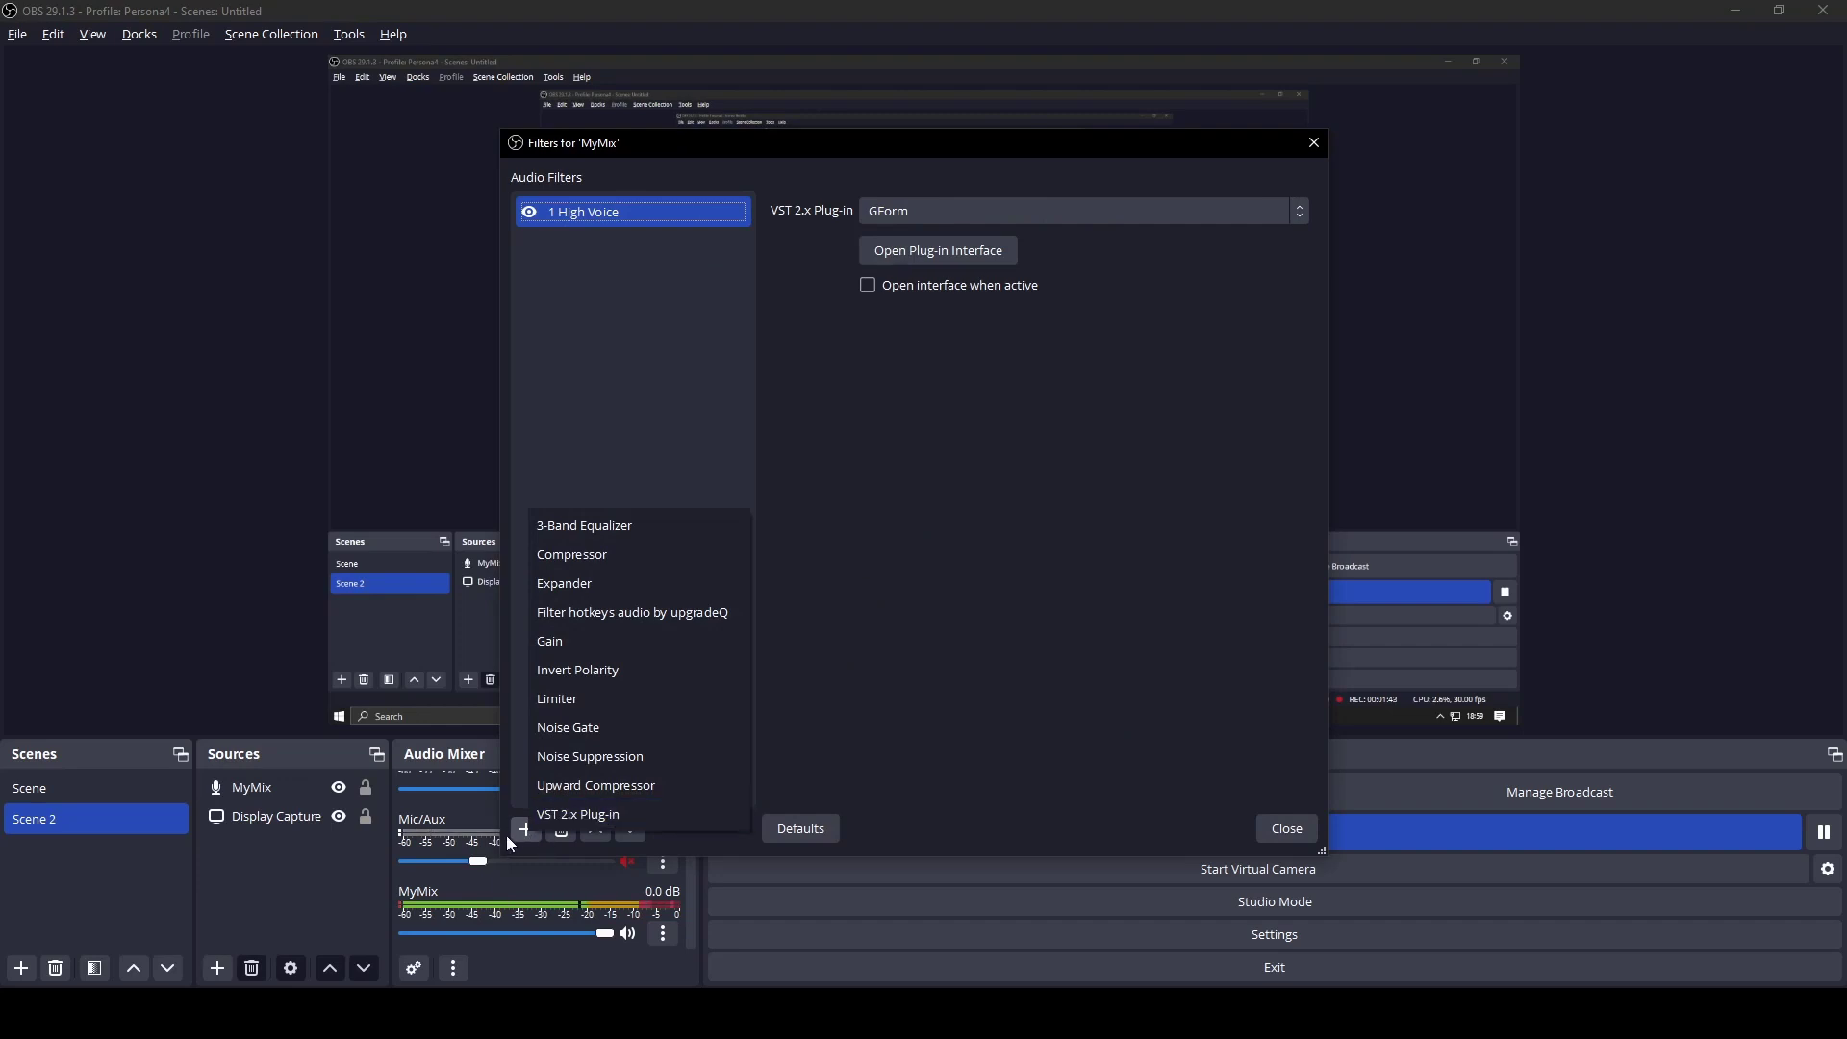
click(577, 729)
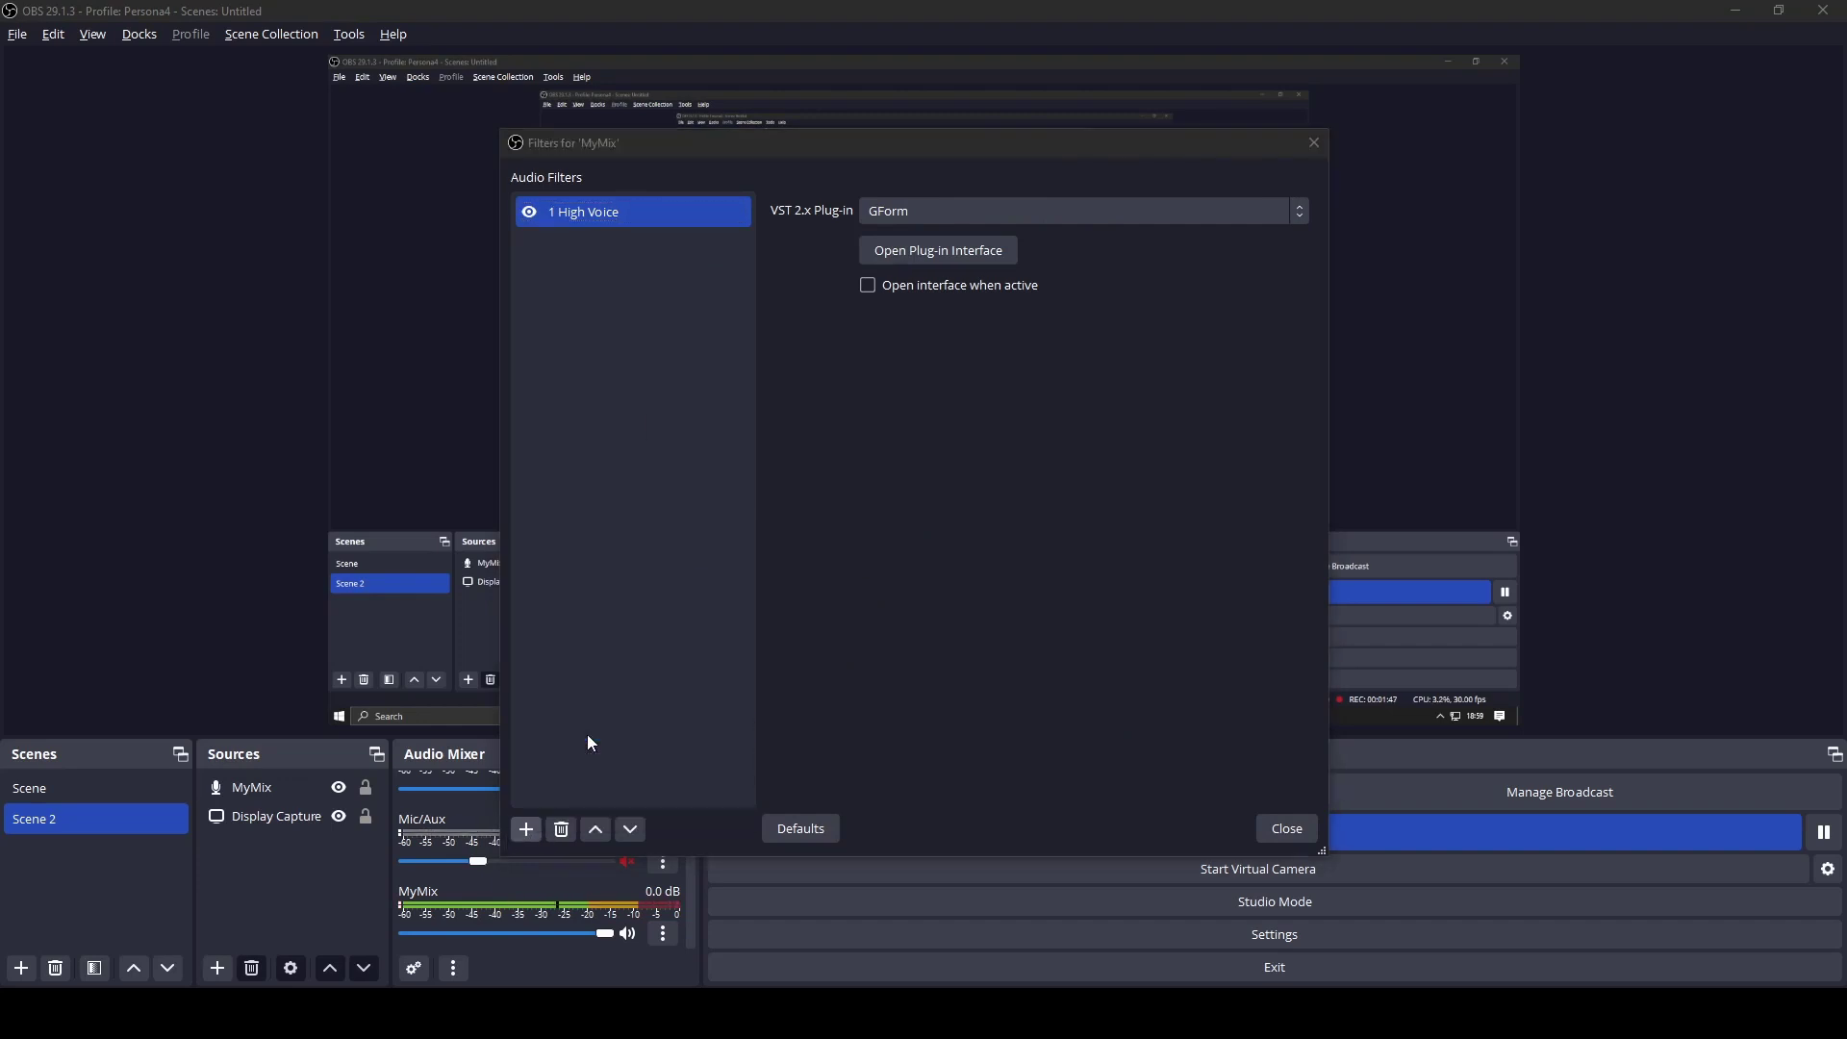
click(886, 526)
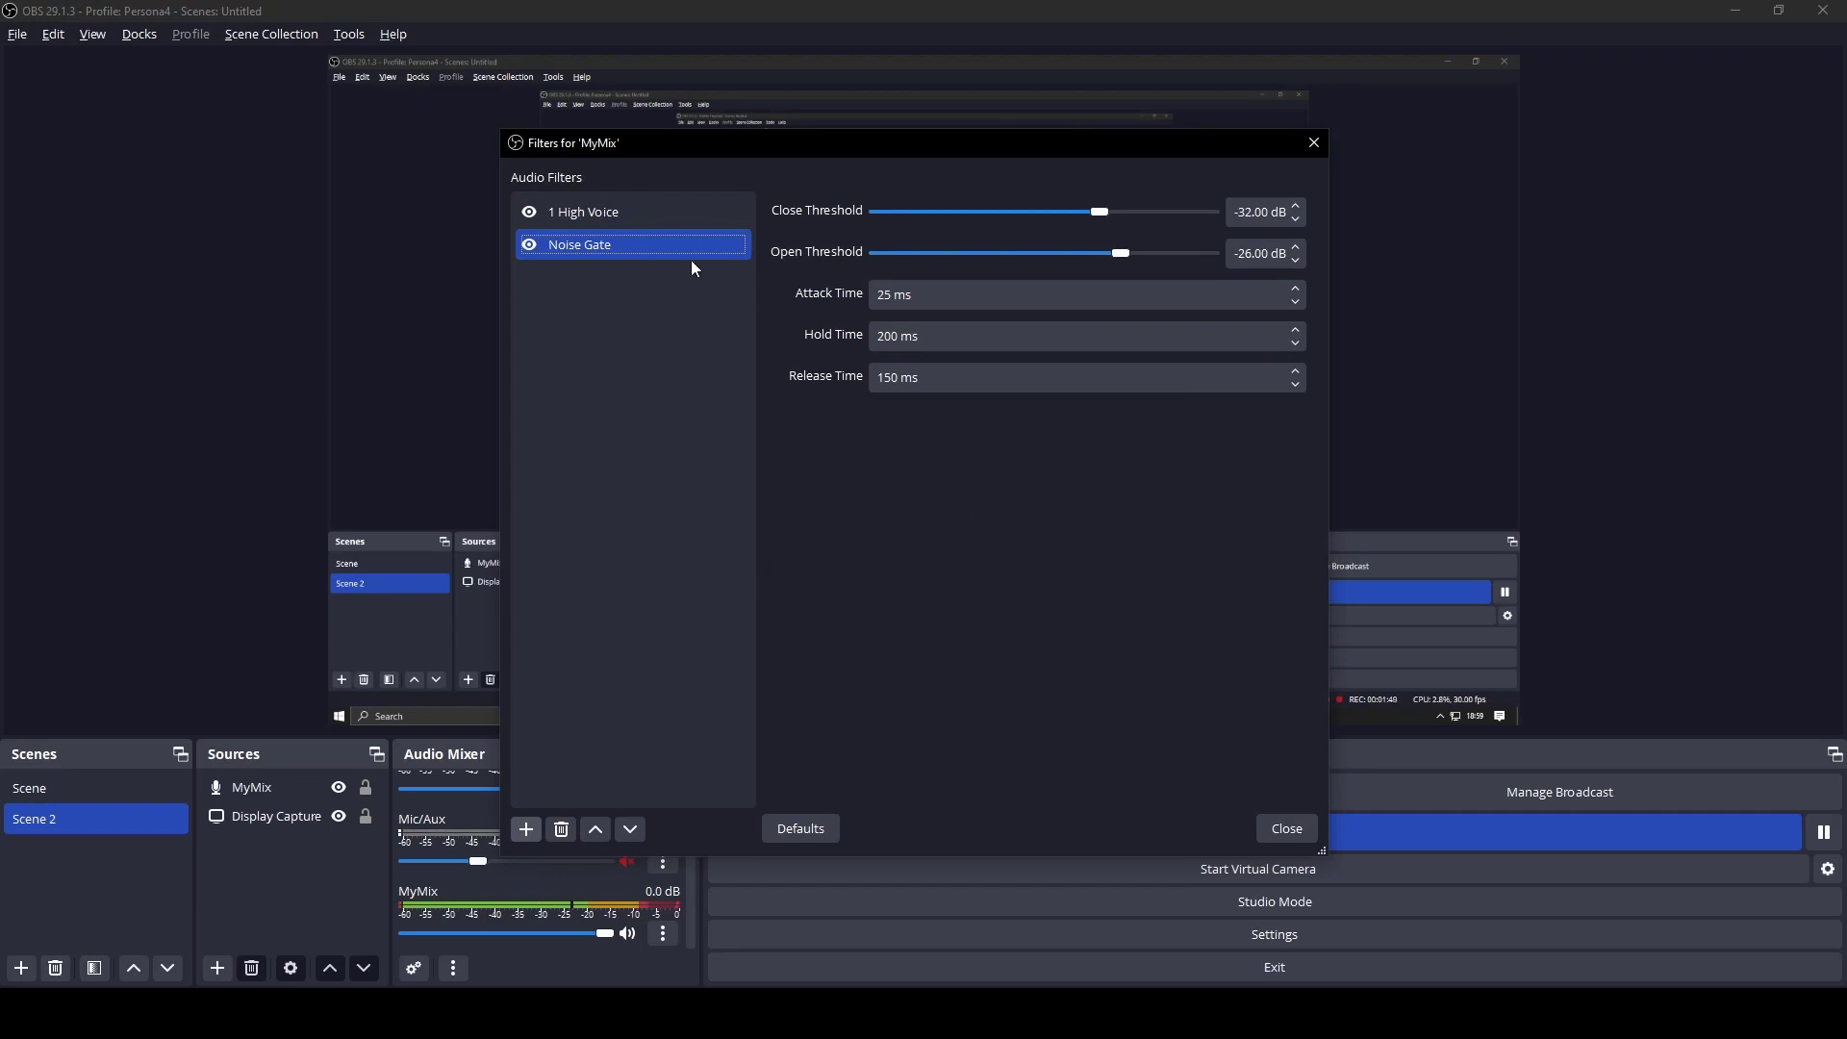
click(598, 828)
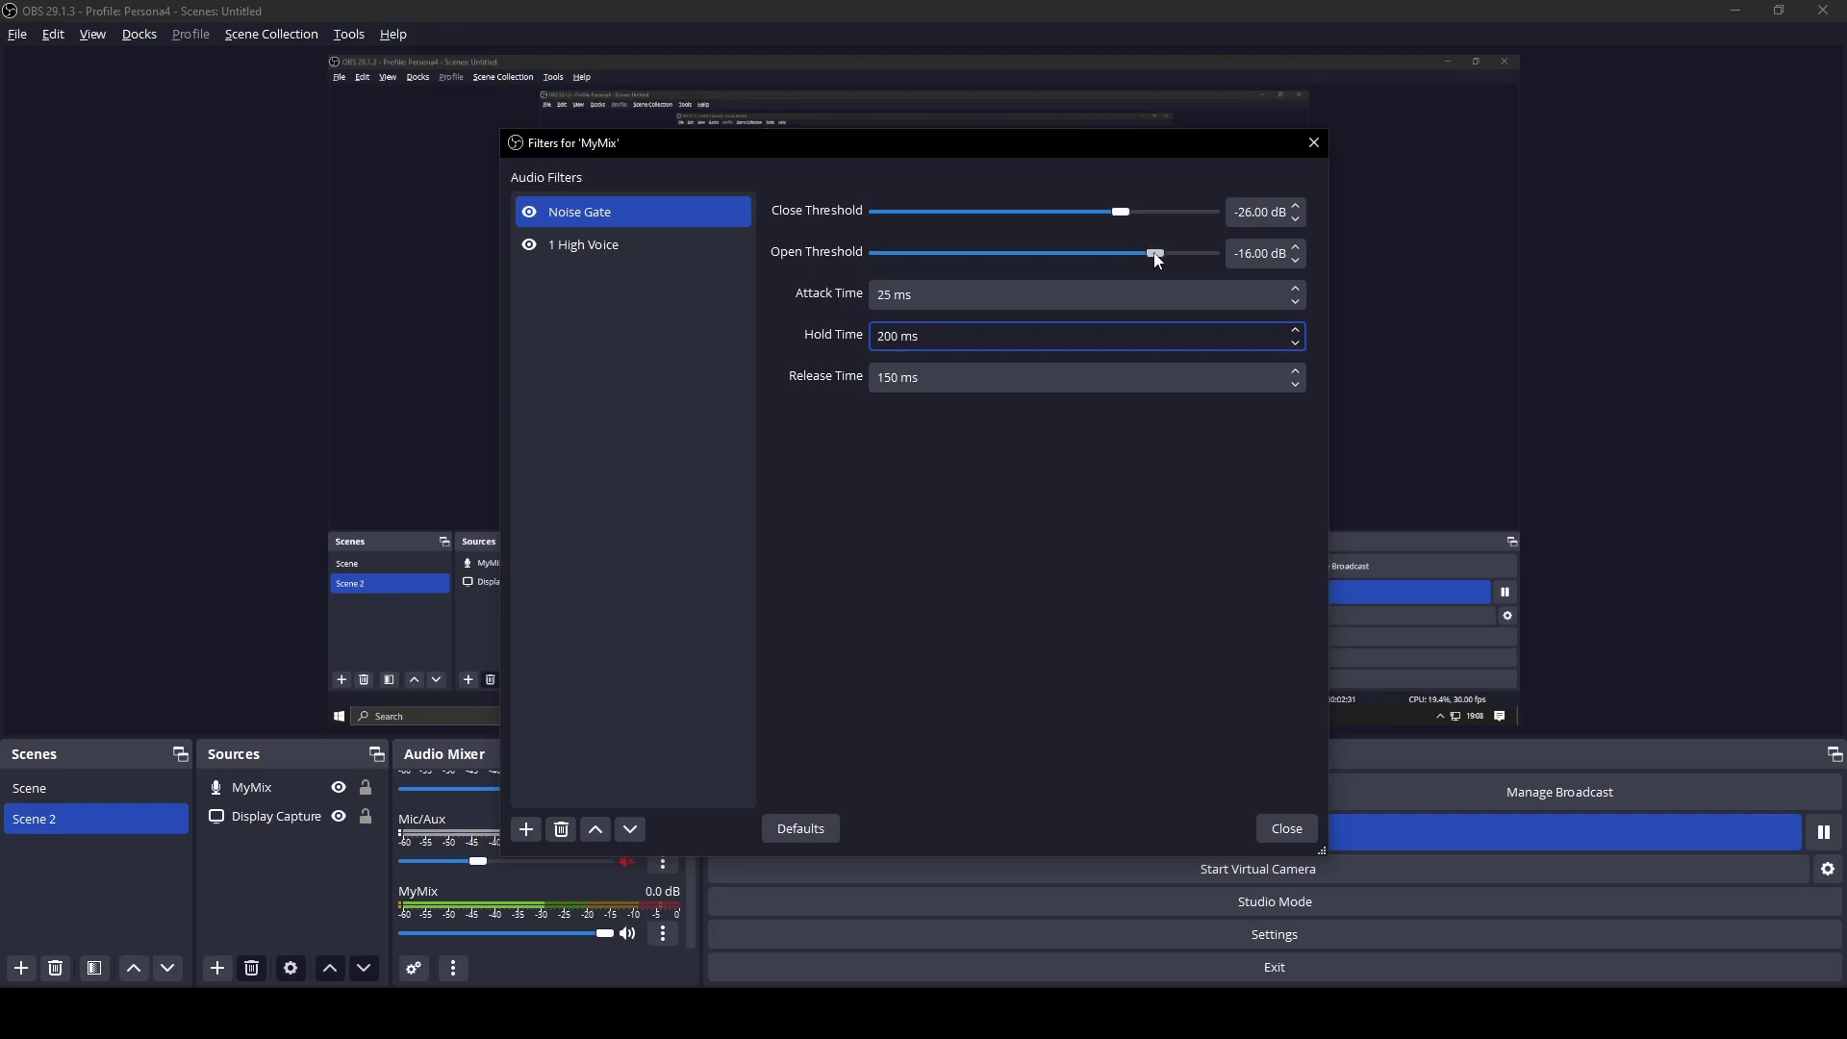
mouse_move(1154, 253)
mouse_down()
mouse_move(1173, 261)
mouse_move(1098, 256)
mouse_move(1140, 256)
mouse_up()
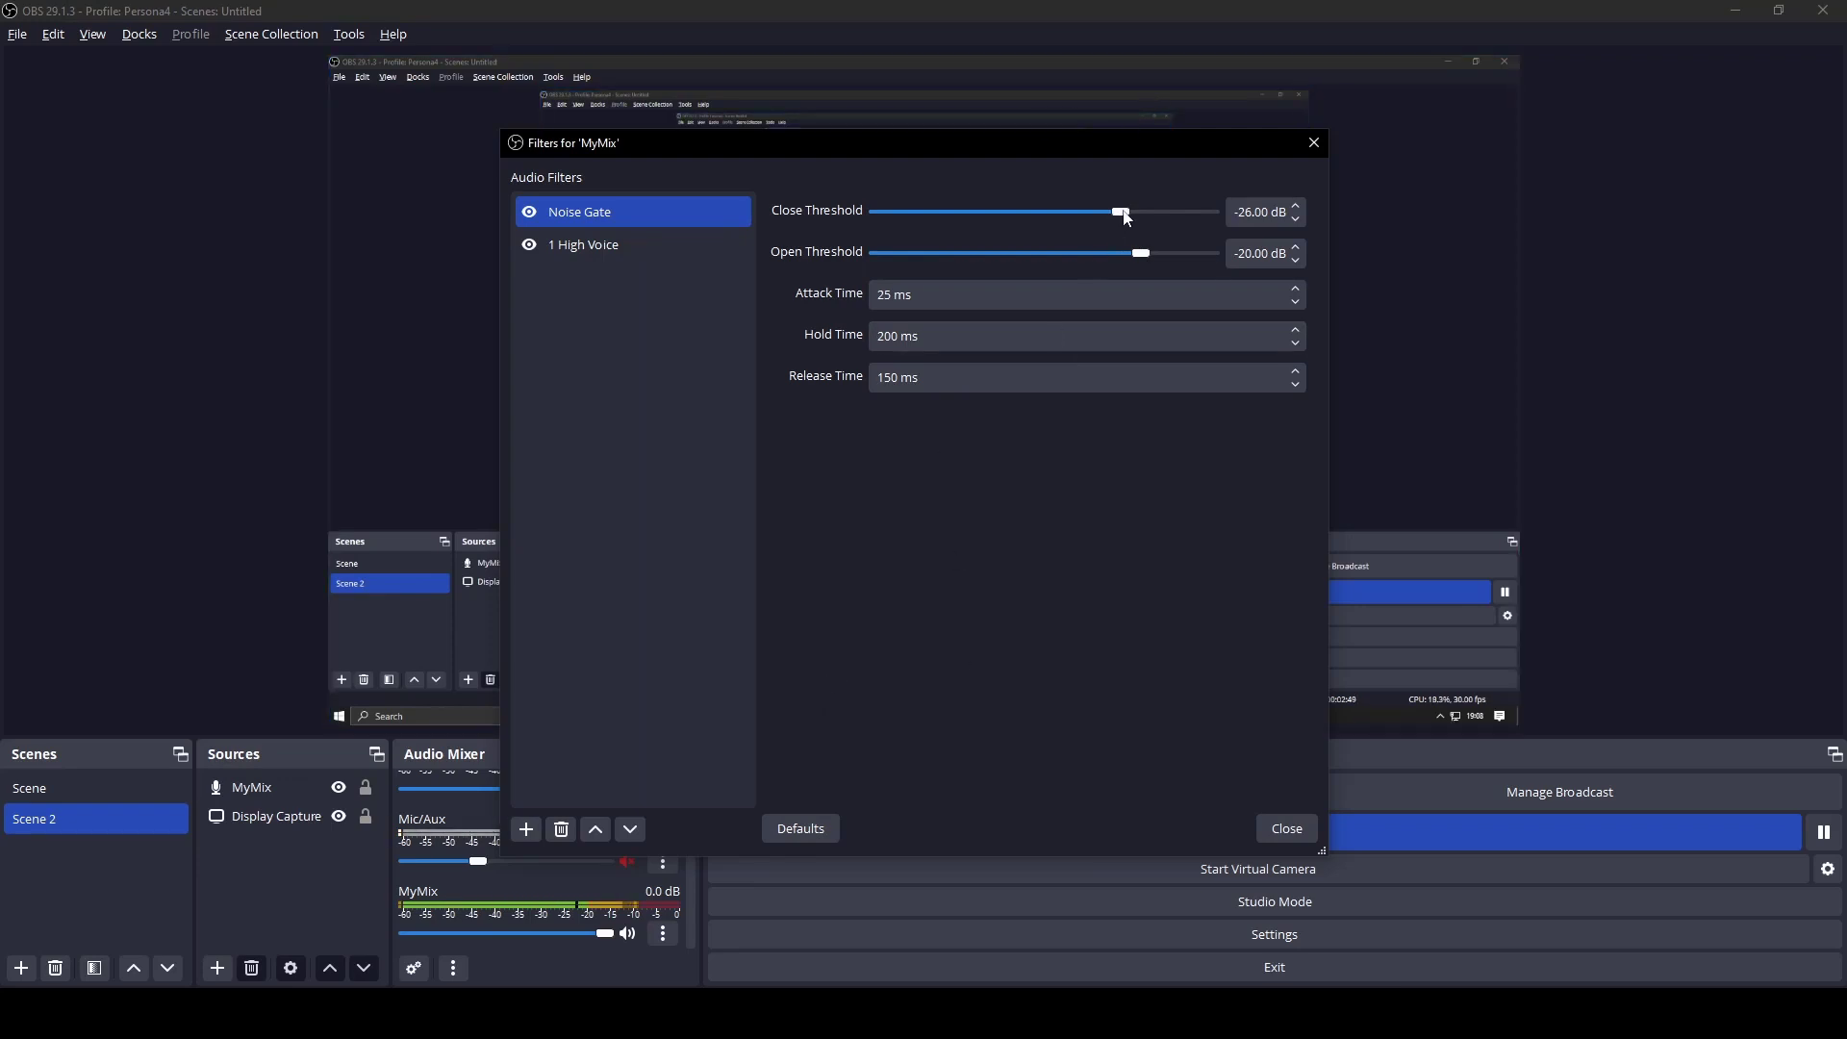
Step: Try a Noise Gate attack time of 2225 ms and restore it to 25 ms
click(882, 293)
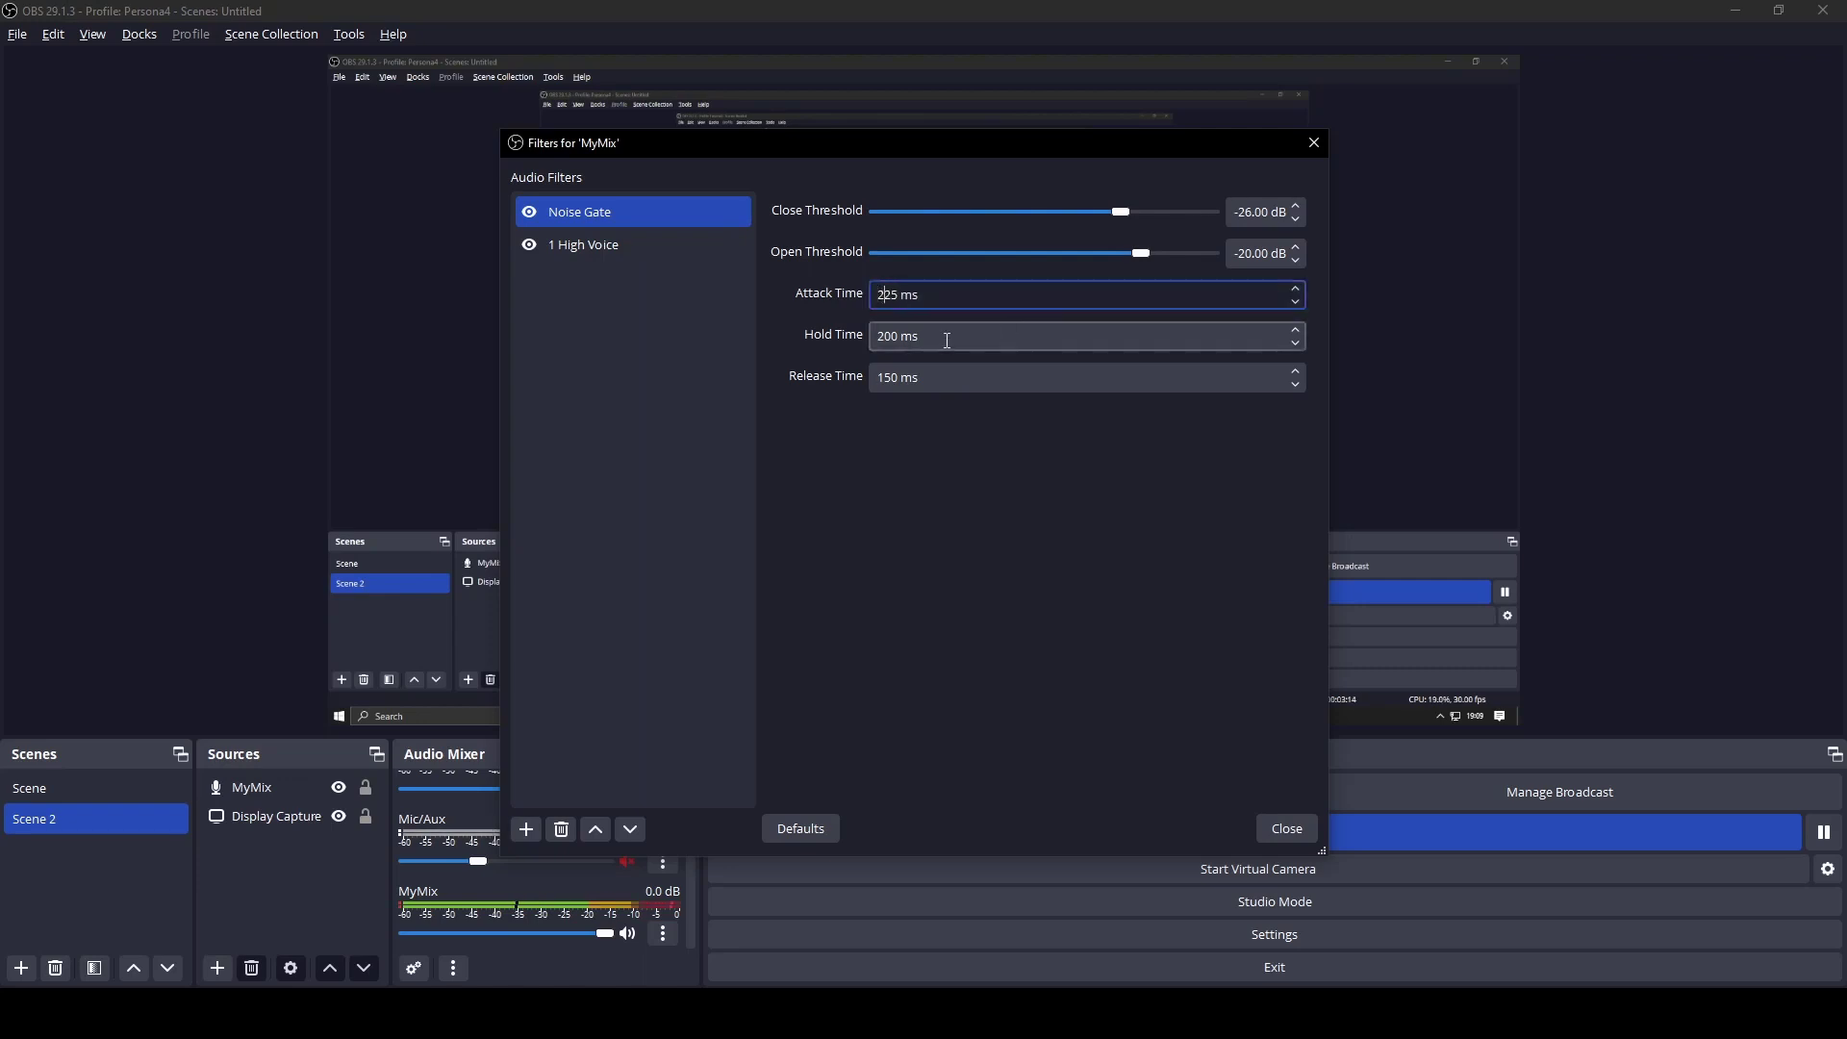
text(22)
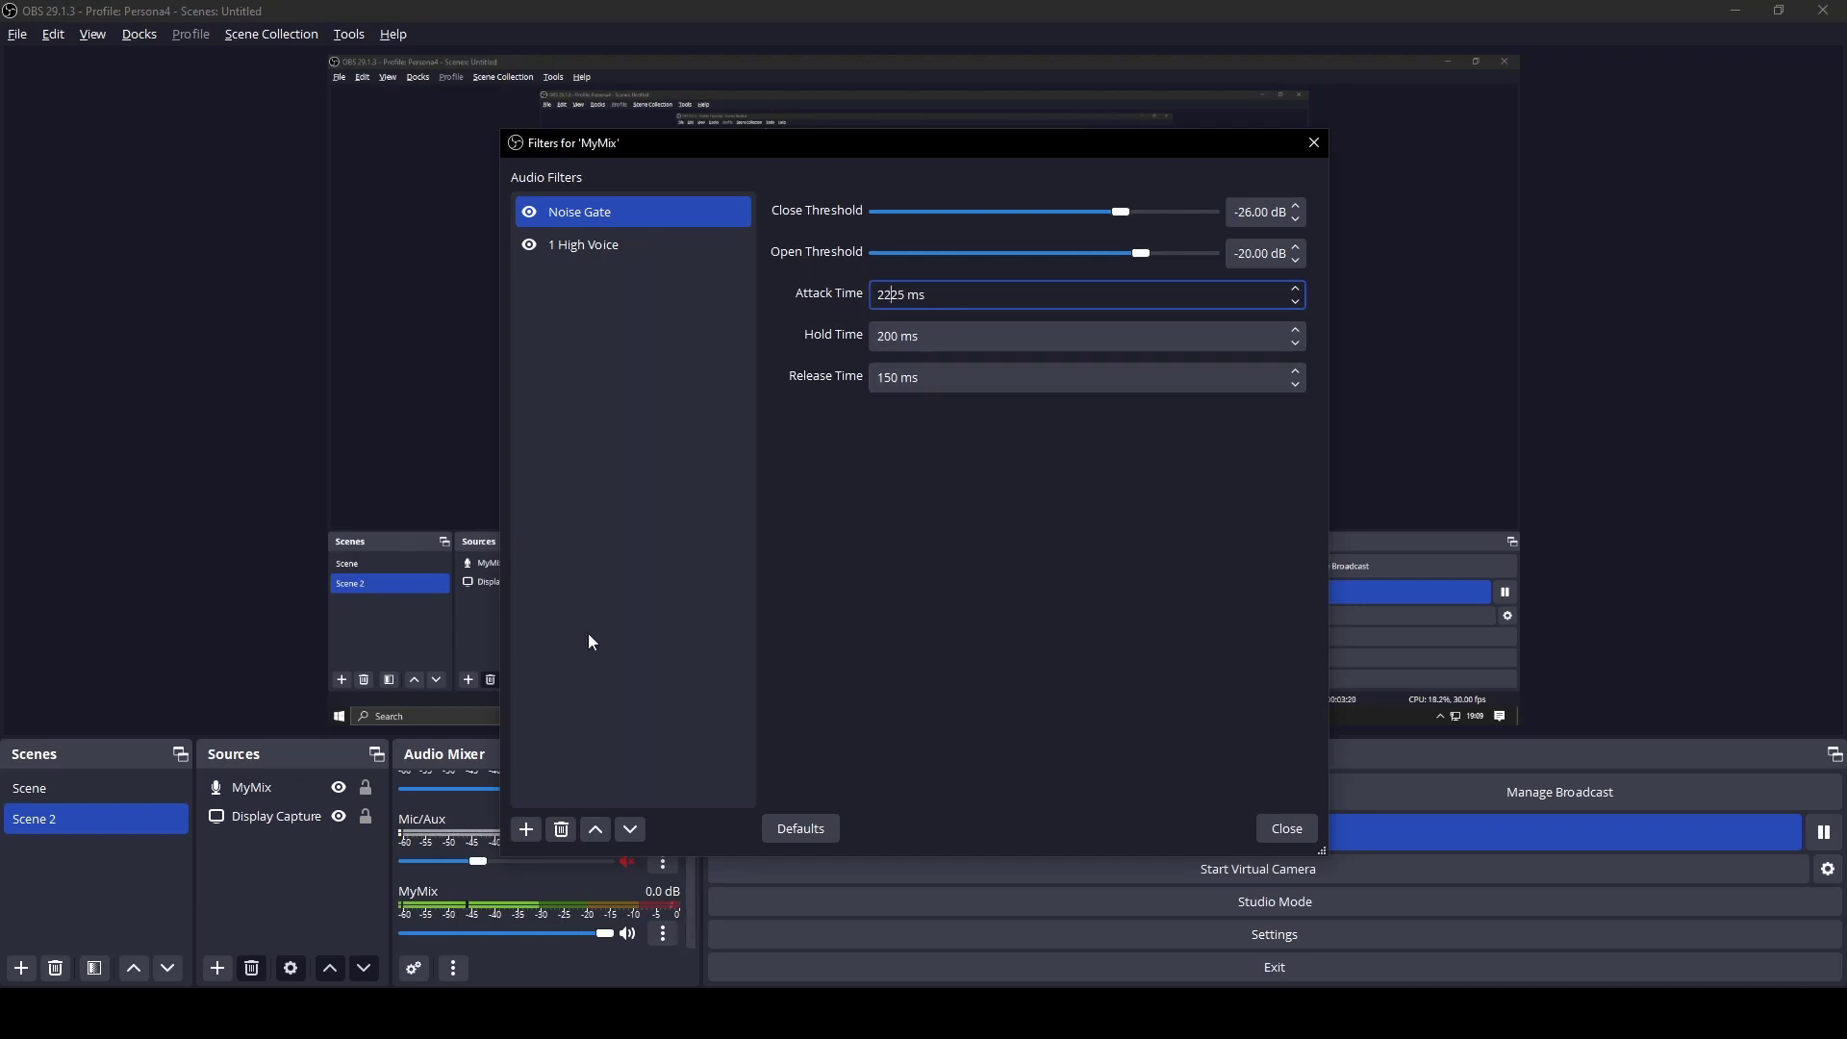
click(909, 295)
key(Delete)
key(Delete)
double_click(883, 296)
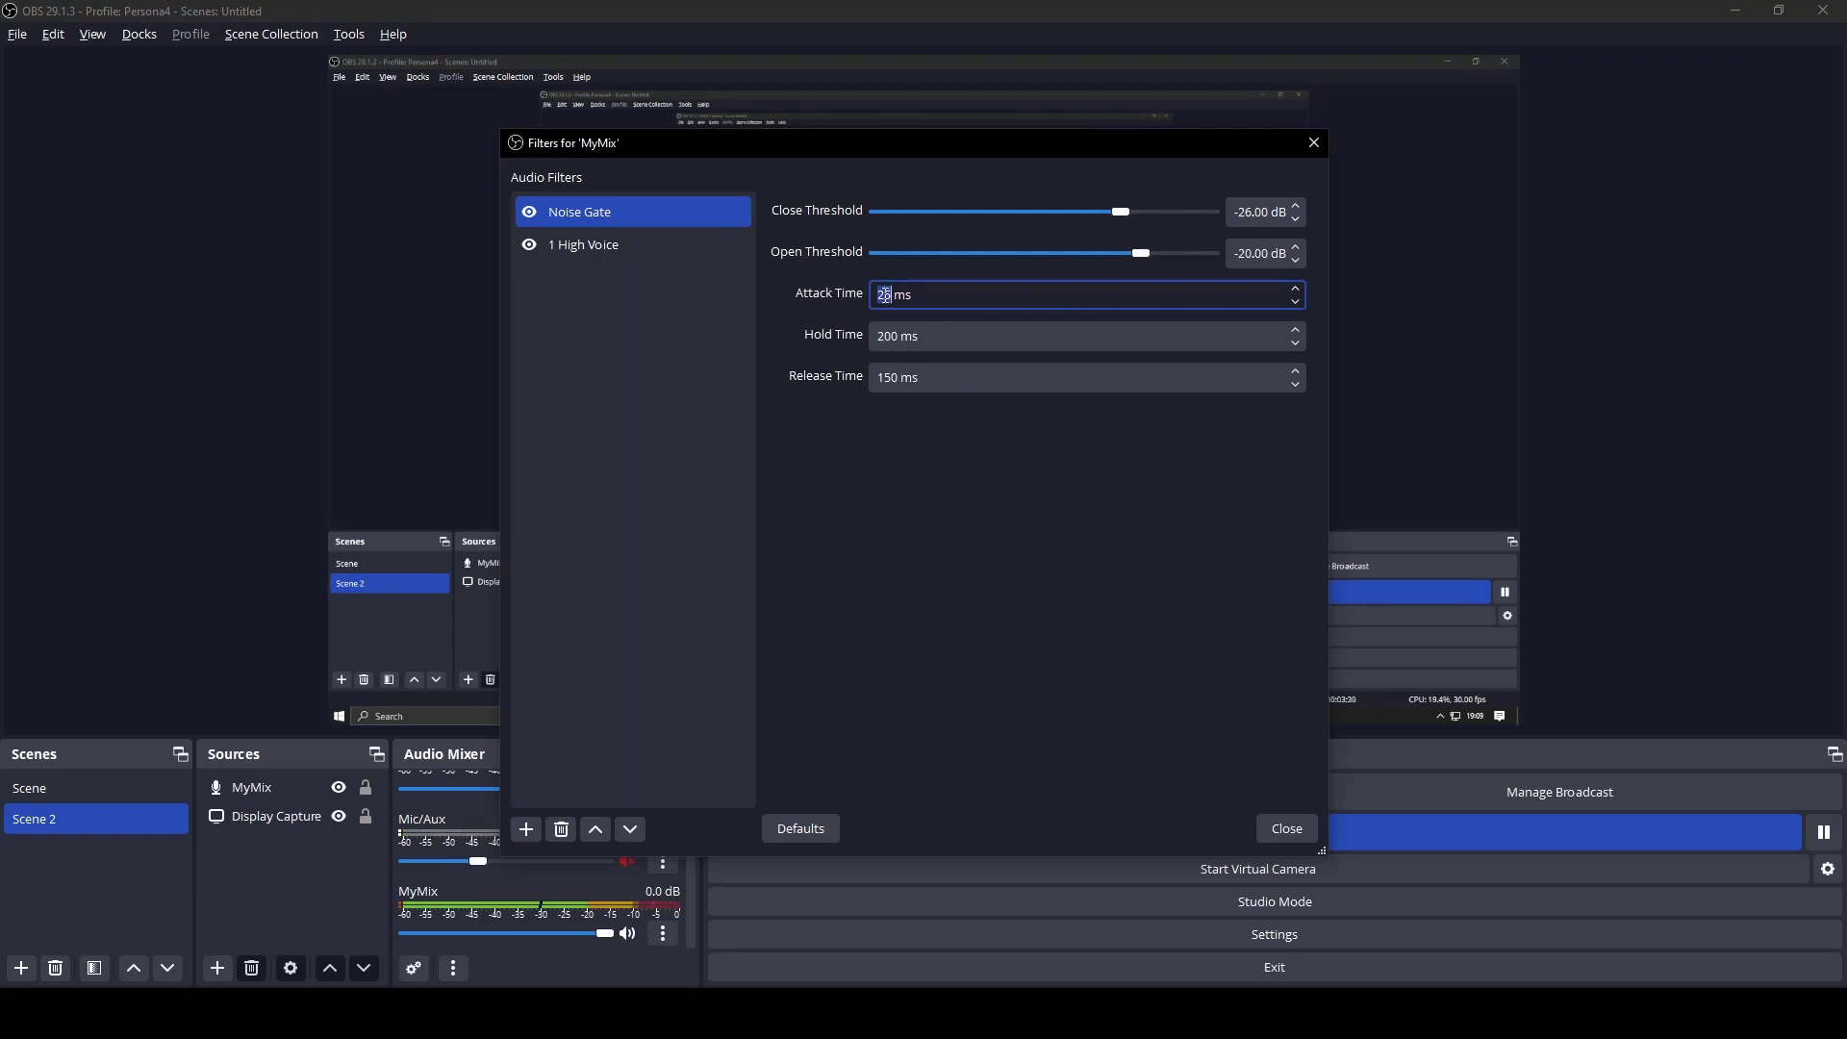
Step: Try a longer Noise Gate hold time and restore it to 200 ms
click(898, 334)
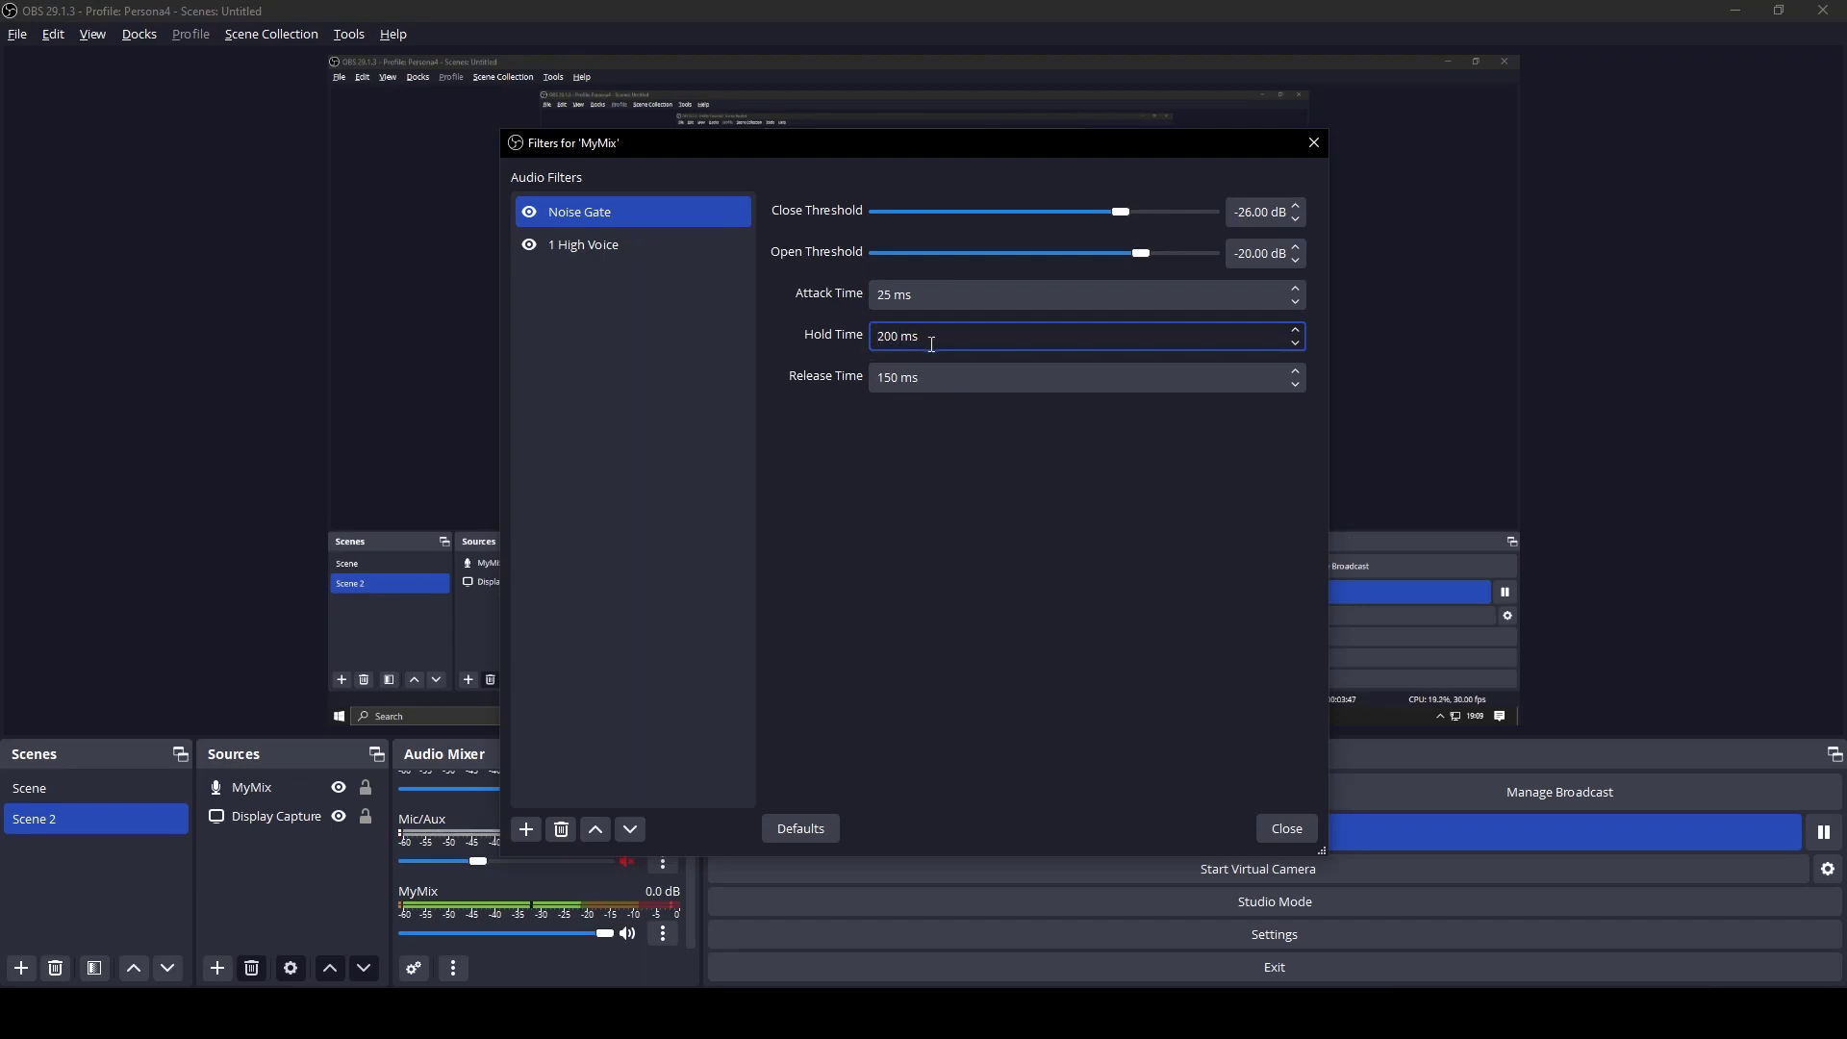
text(2)
click(955, 344)
click(886, 335)
key(BackSpace)
Step: Add a Noise Suppression filter using the RNNoise method and place it between Noise Gate and 1 High Voice
click(524, 833)
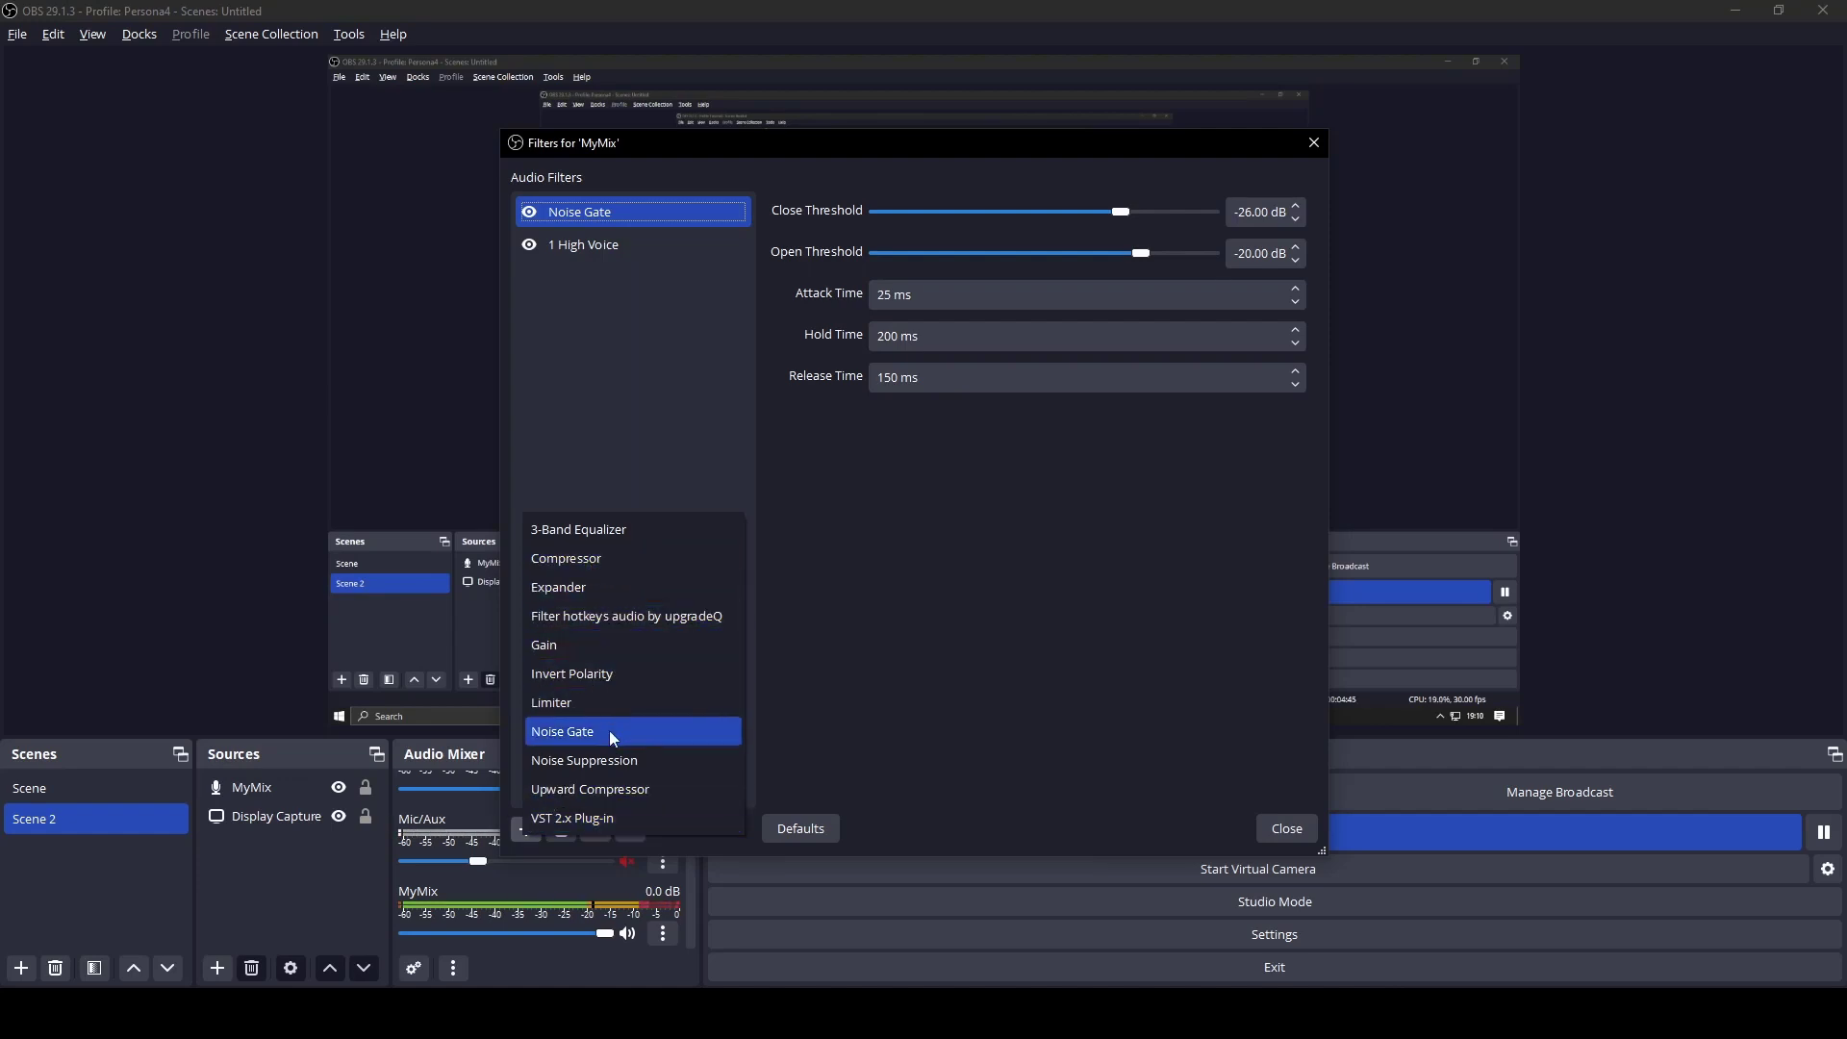
click(610, 755)
click(865, 531)
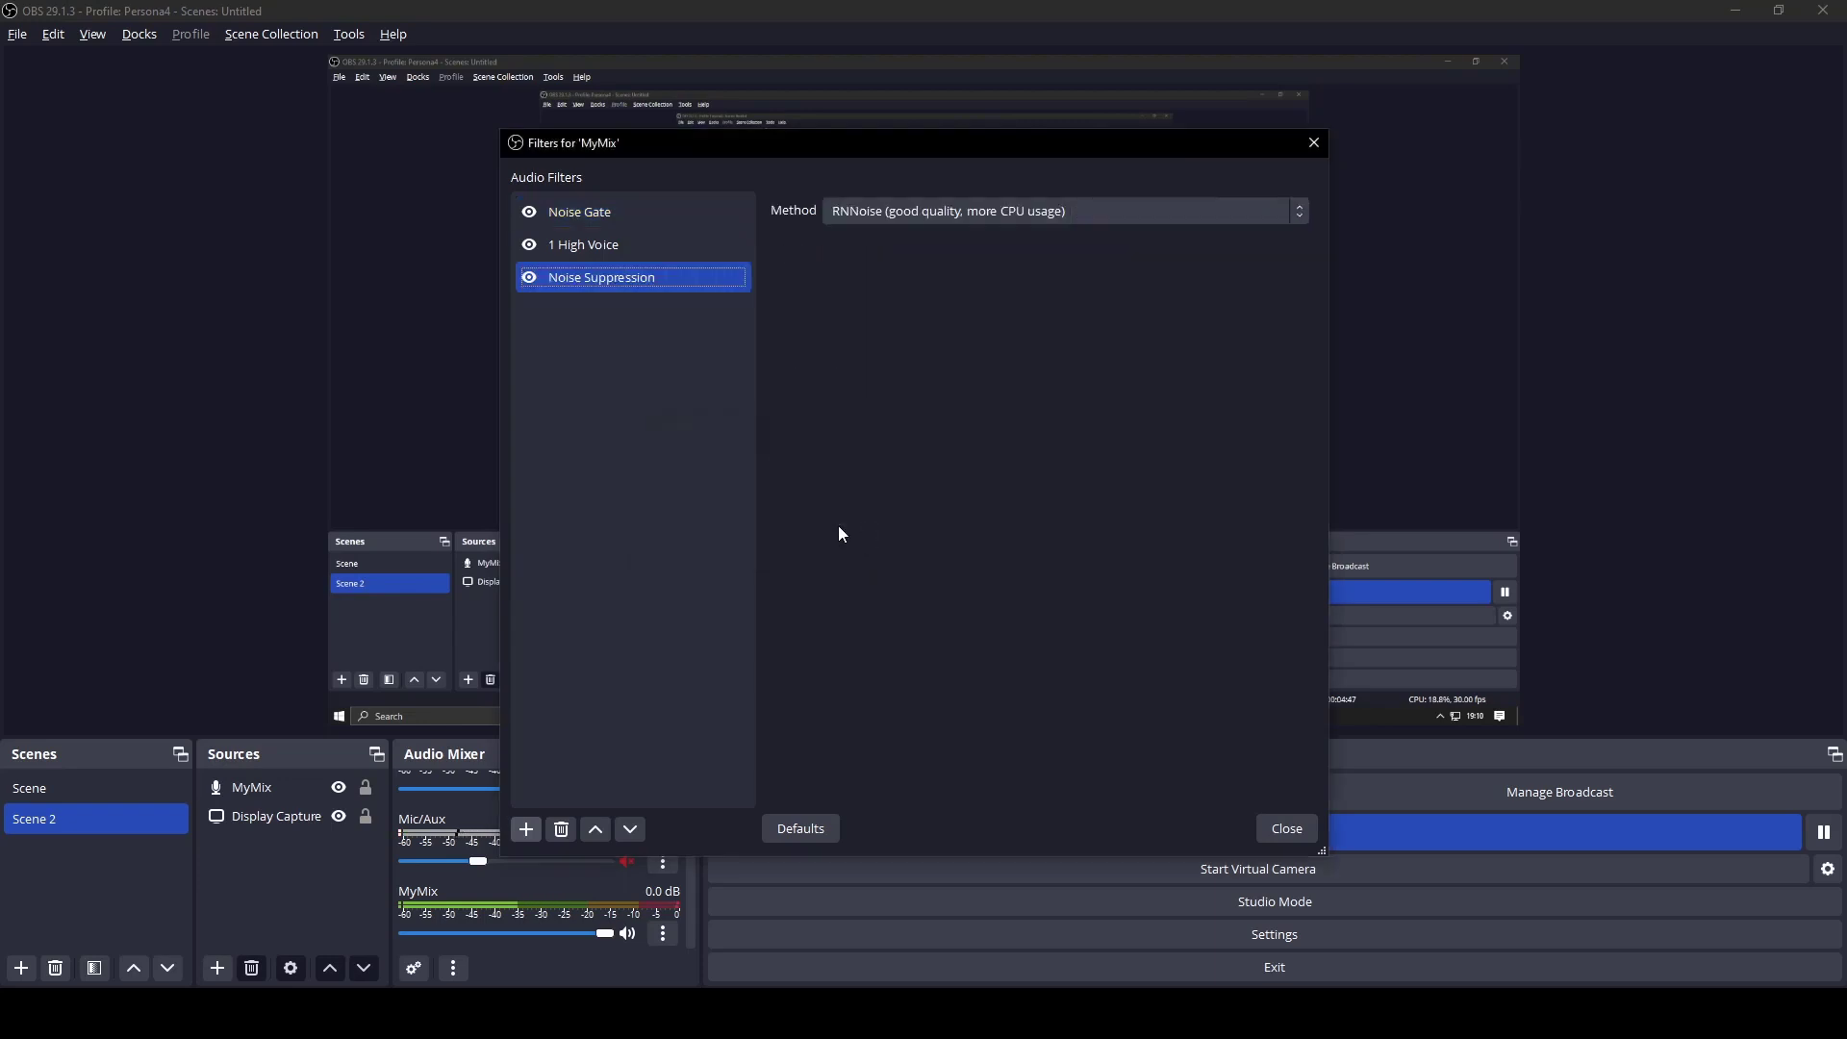
click(595, 829)
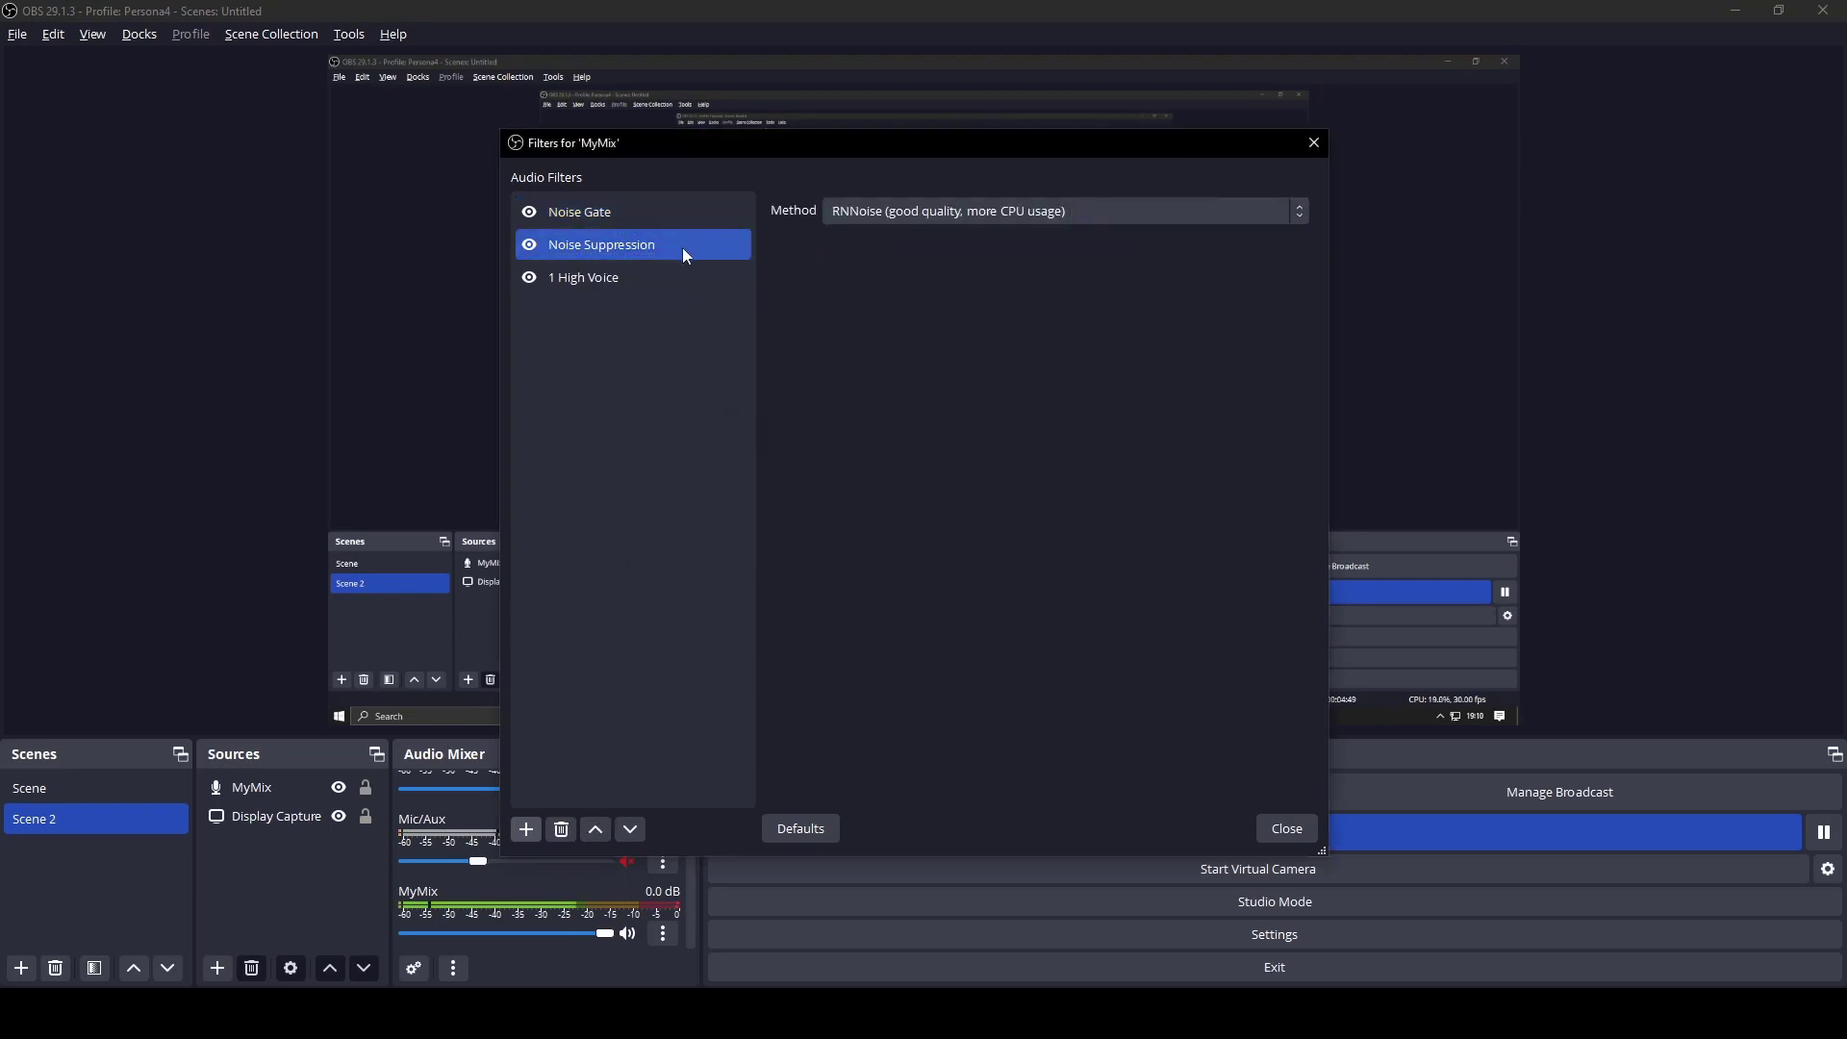
click(894, 210)
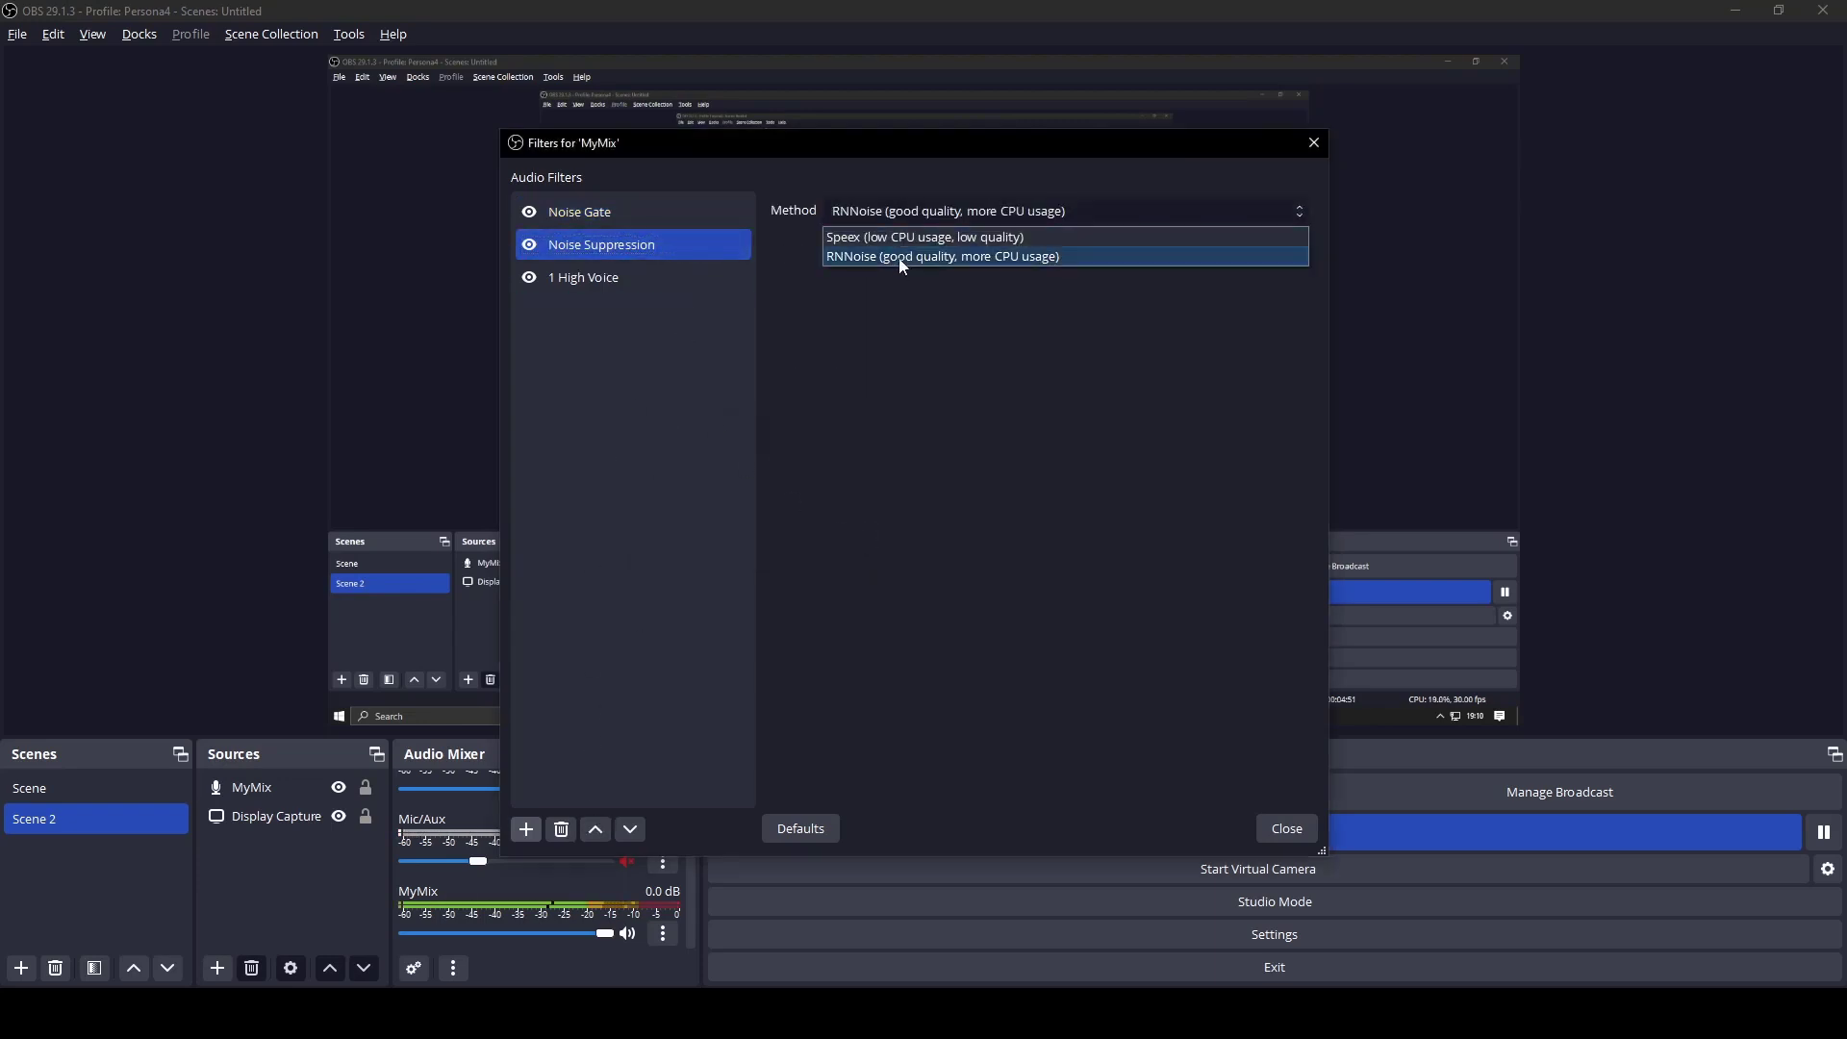
click(898, 259)
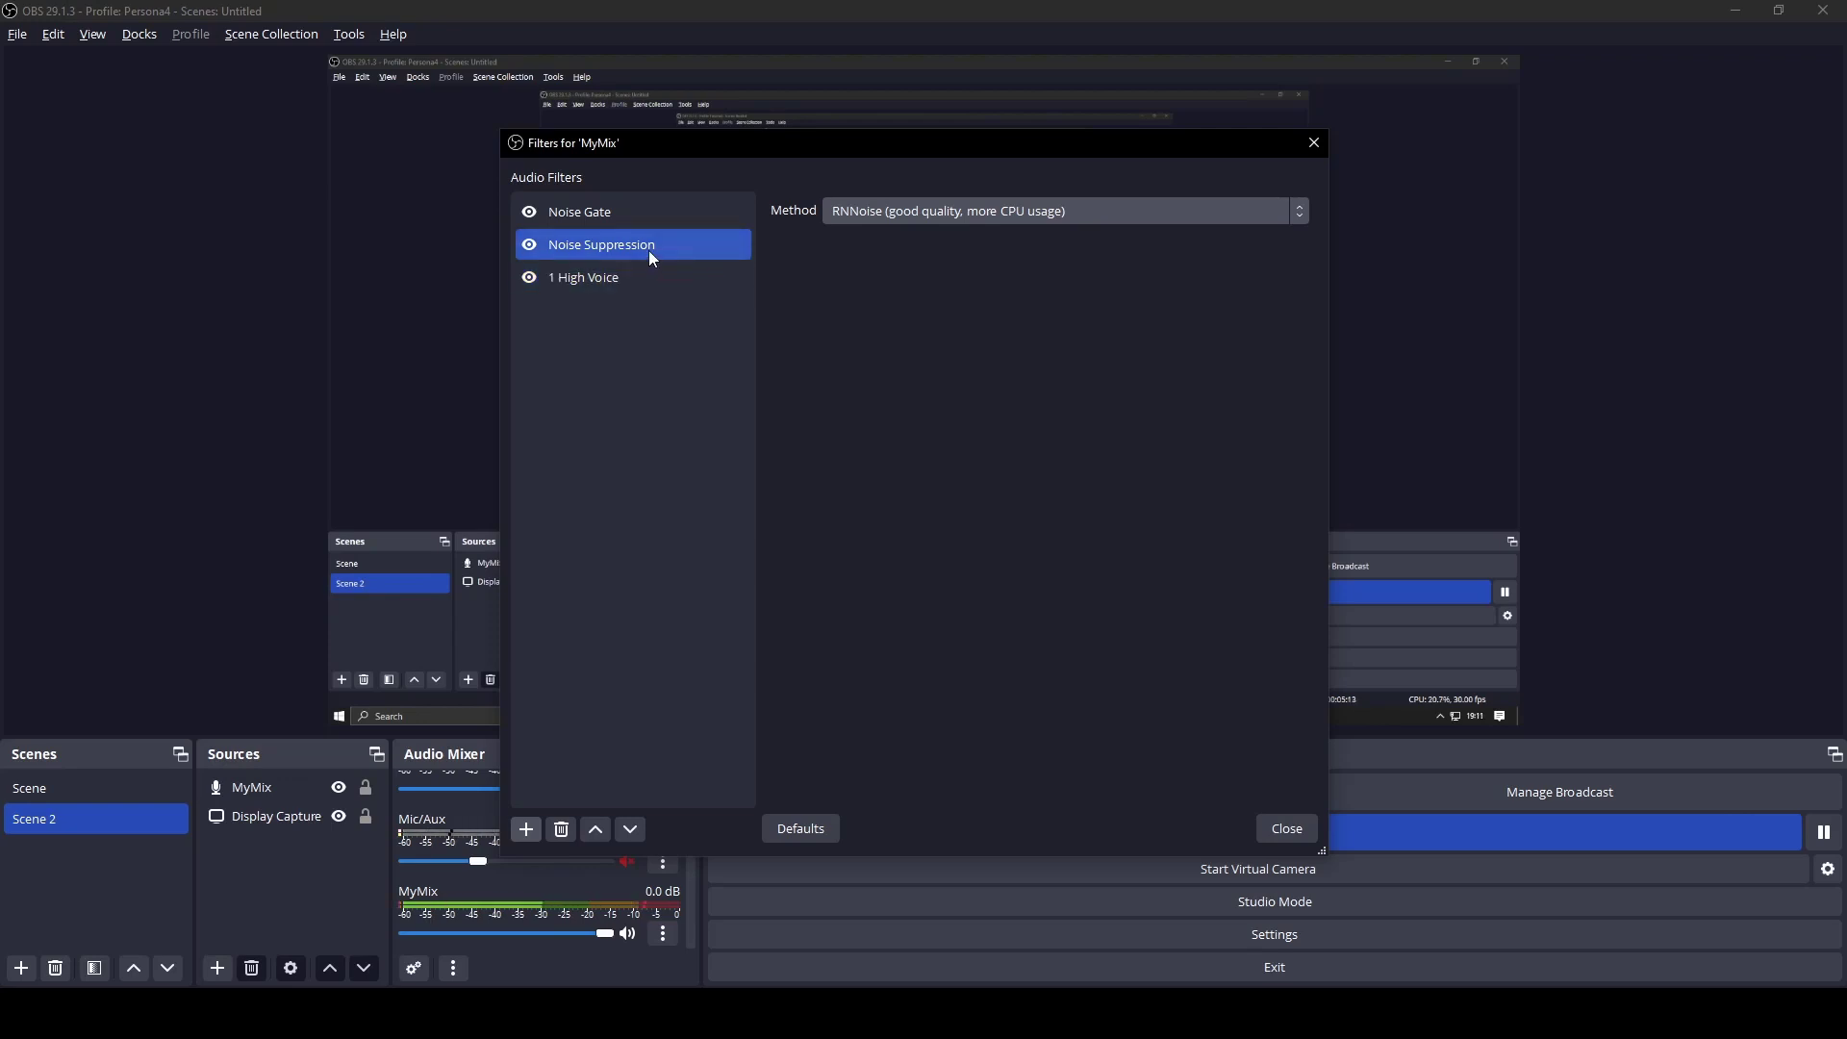
Step: Disable the Noise Gate filter briefly and enable it again to compare the sound
click(529, 211)
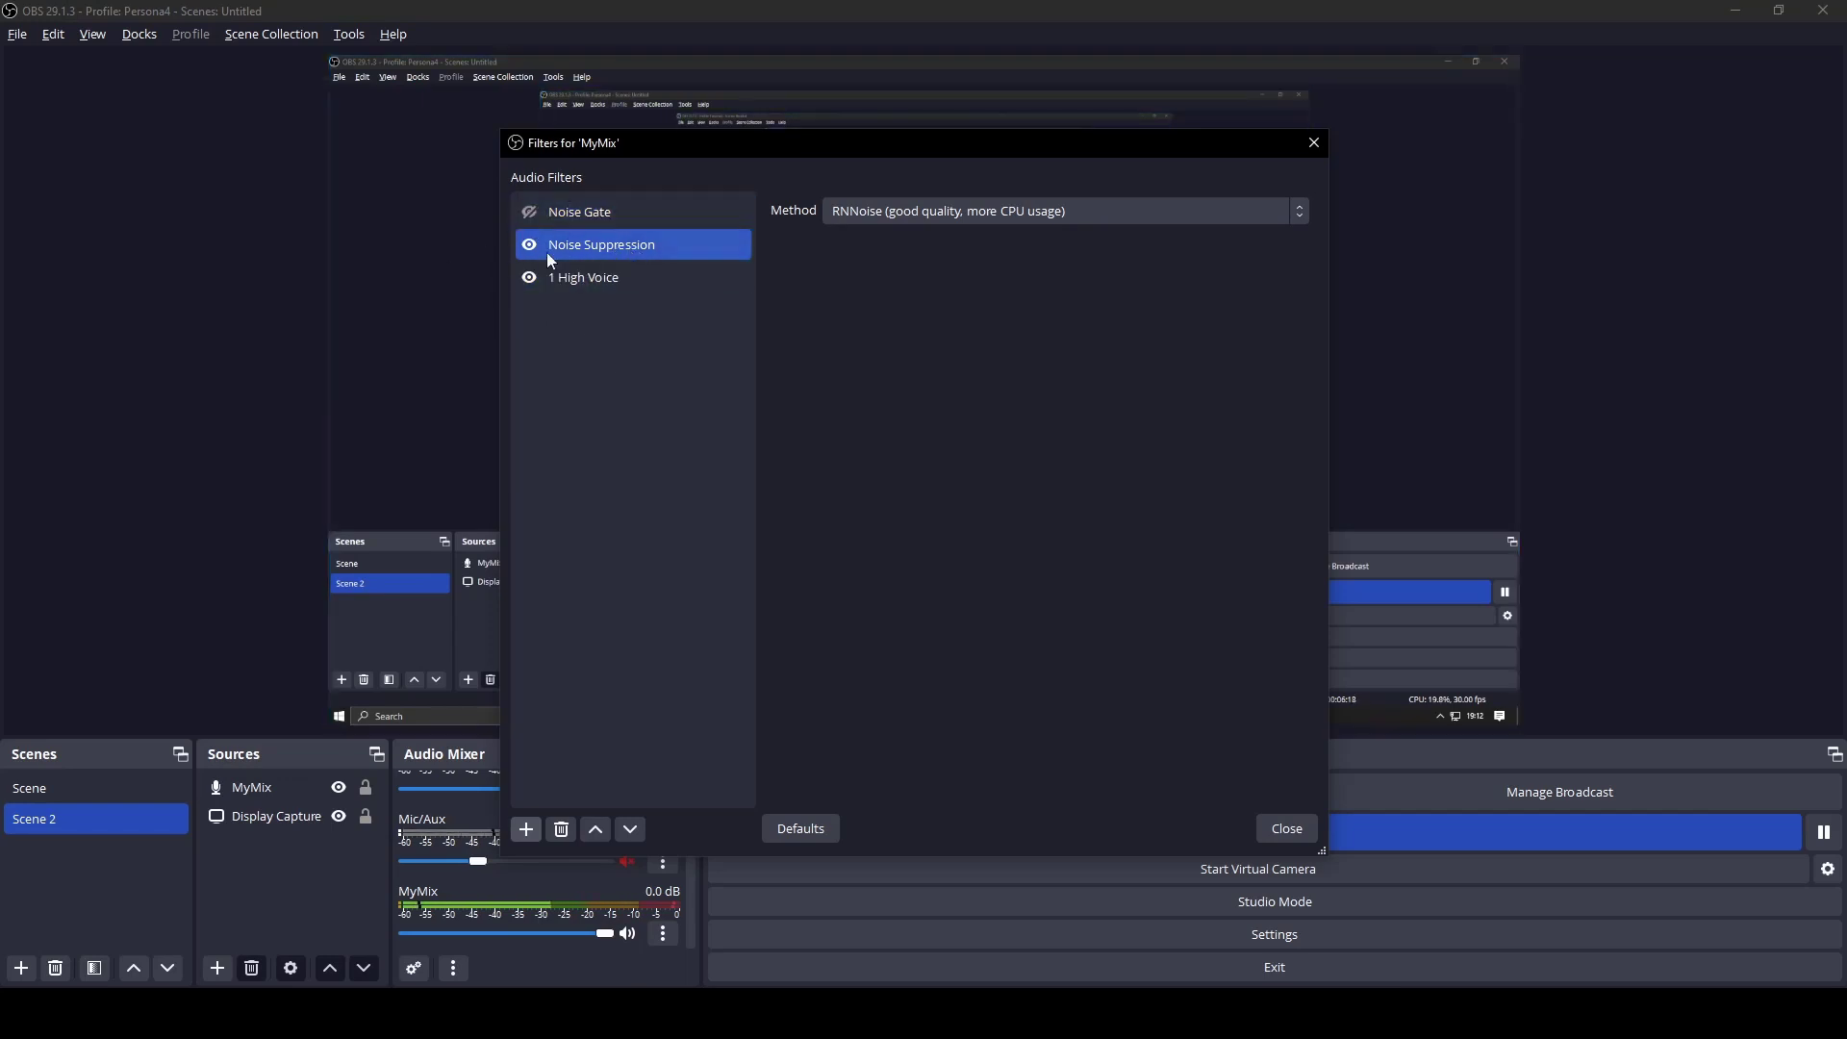
click(528, 212)
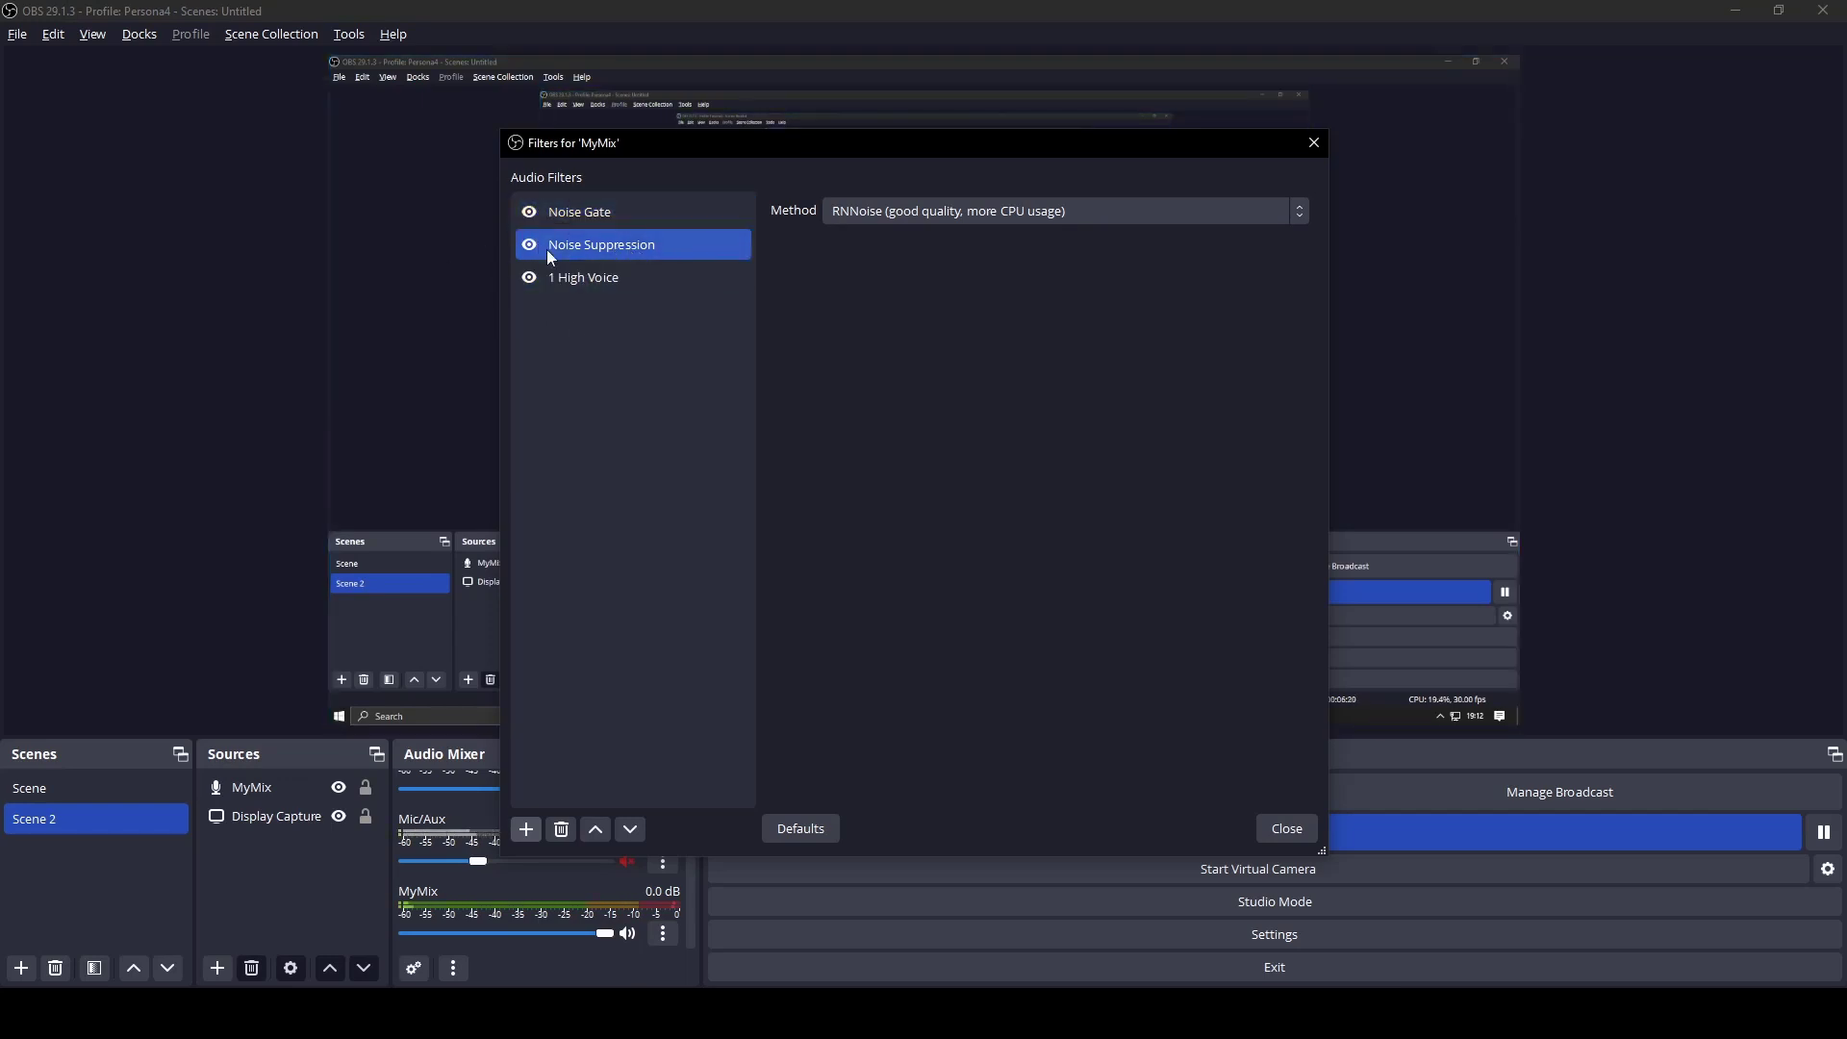